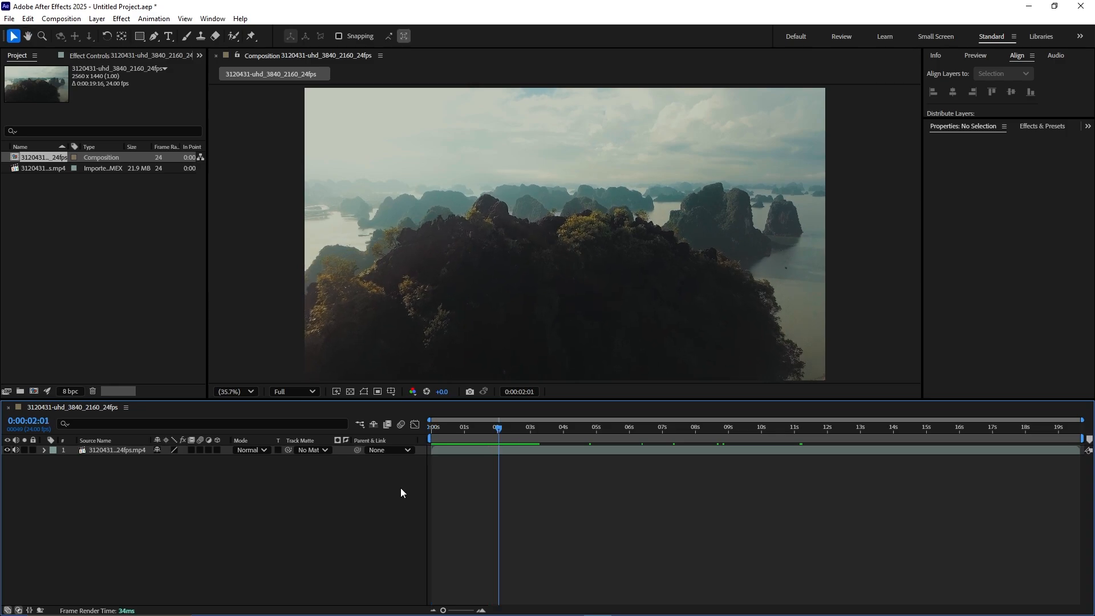
# - Run a 3D camera track on the aerial footage layer
pyautogui.press('space')
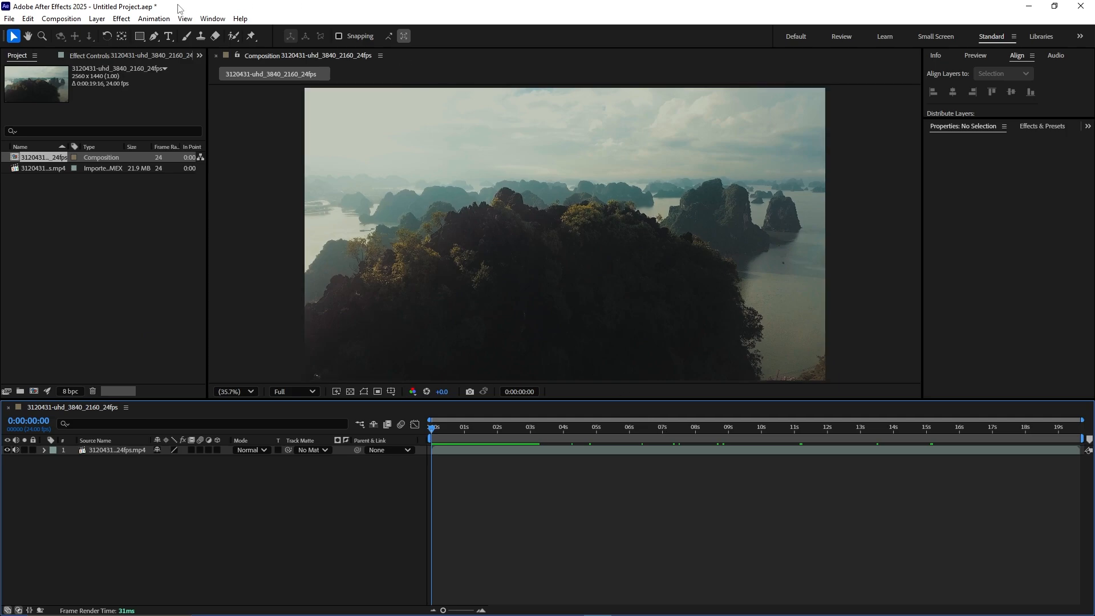
pyautogui.click(212, 18)
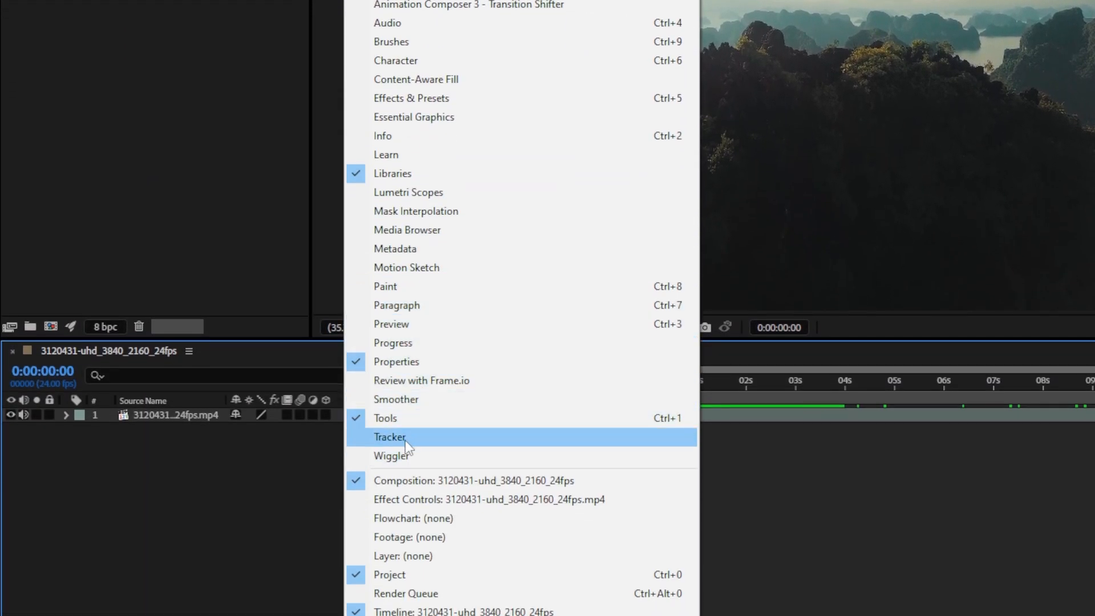
pyautogui.click(404, 438)
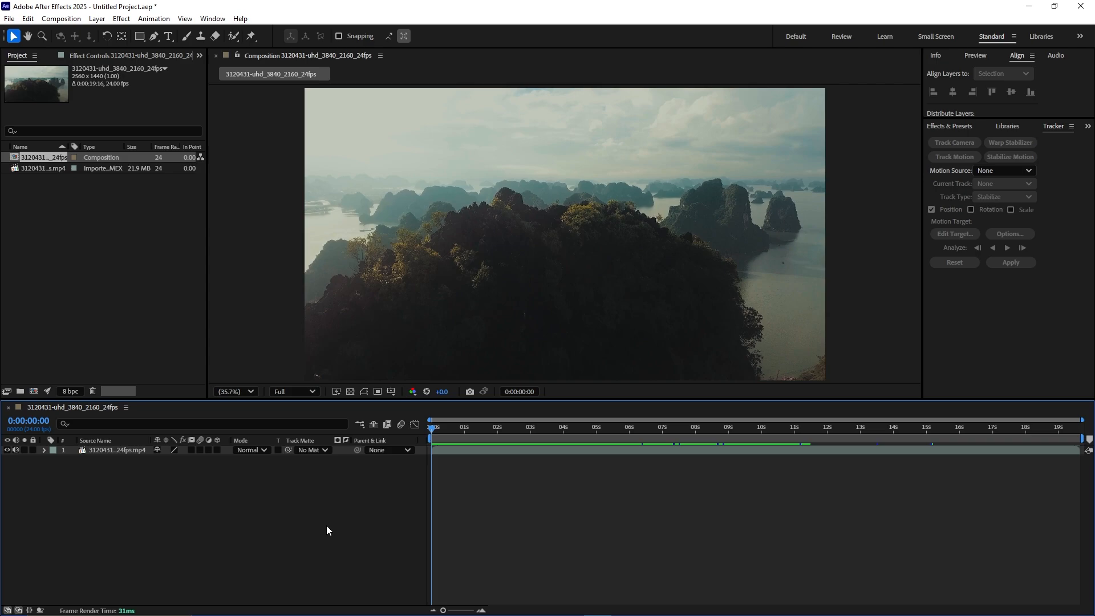
pyautogui.click(126, 454)
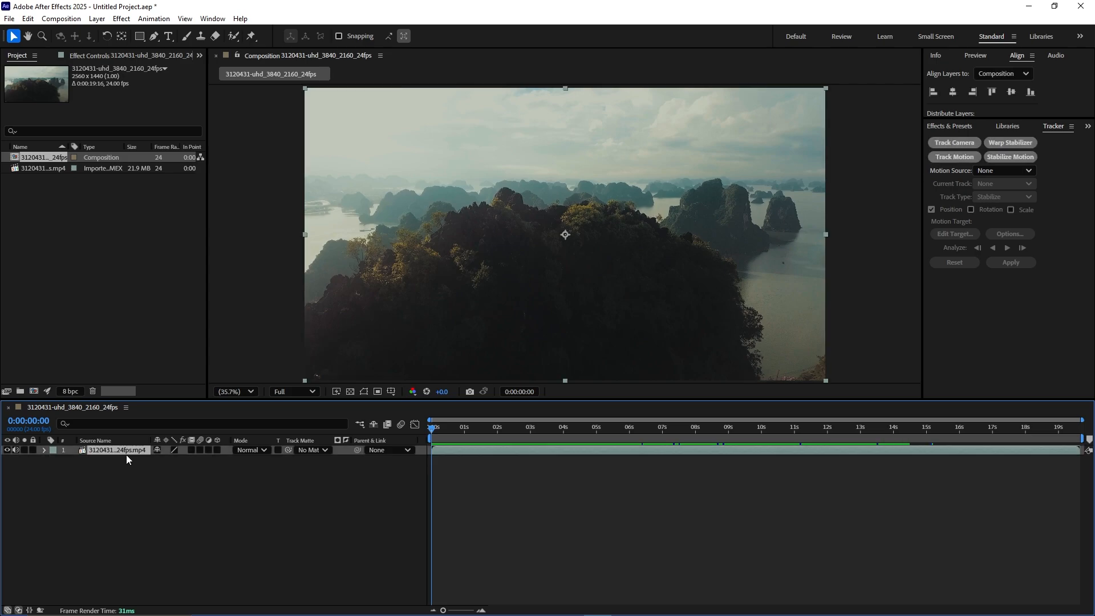
pyautogui.click(967, 144)
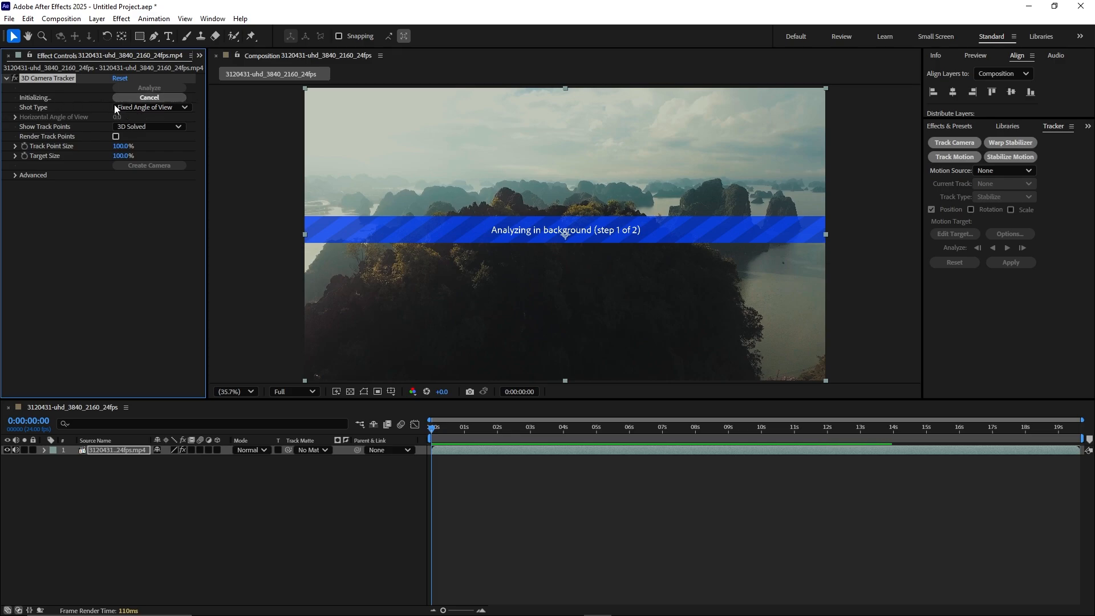
# - Examine the 3D Camera Tracker's advanced settings and its available shot types
pyautogui.click(15, 175)
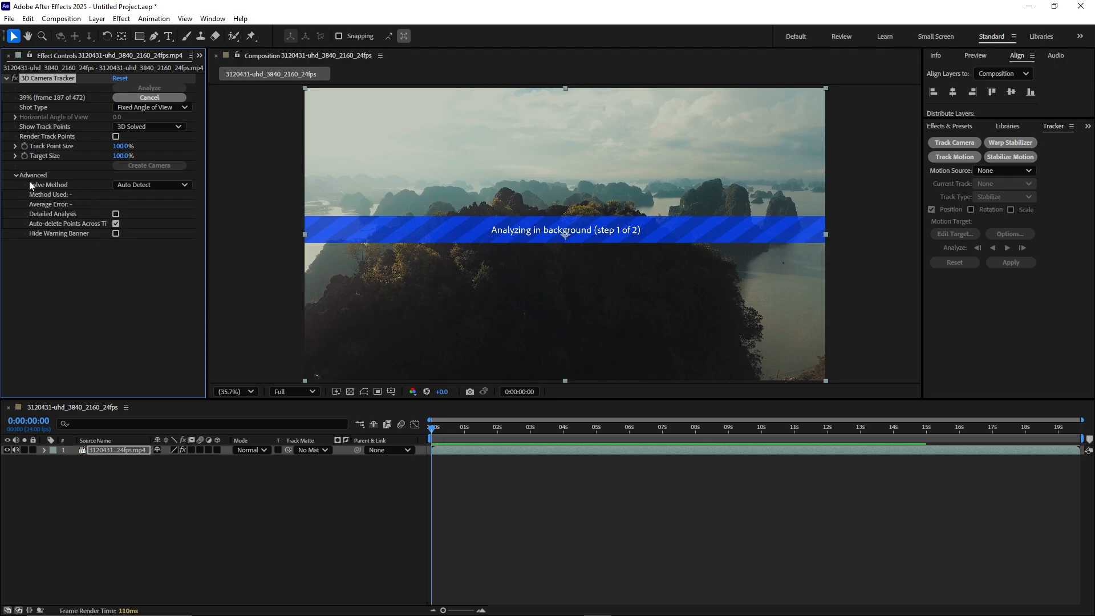
pyautogui.click(15, 175)
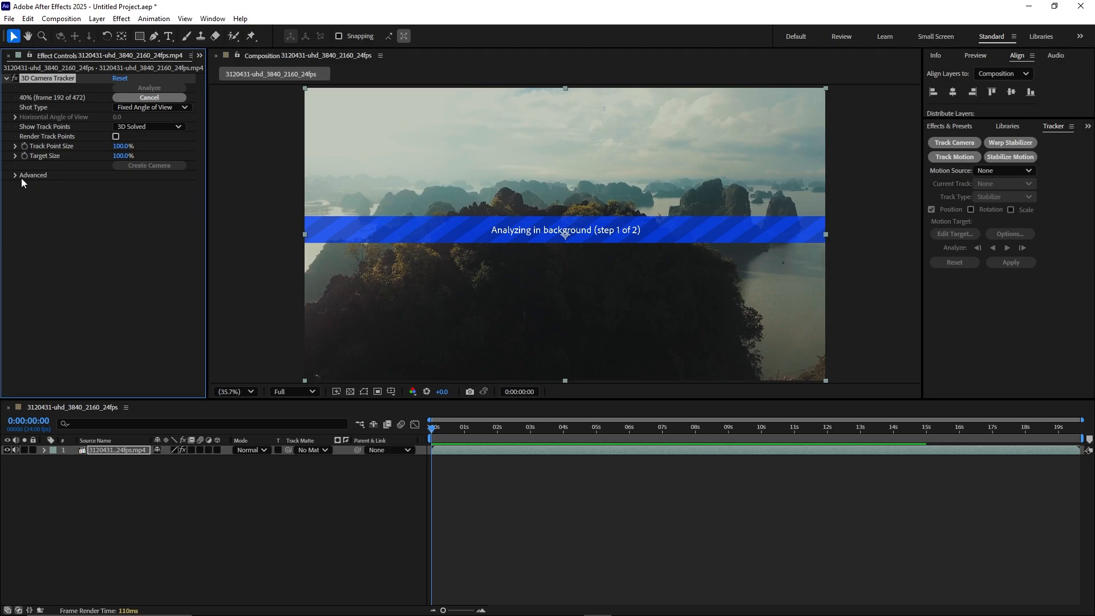
pyautogui.click(165, 108)
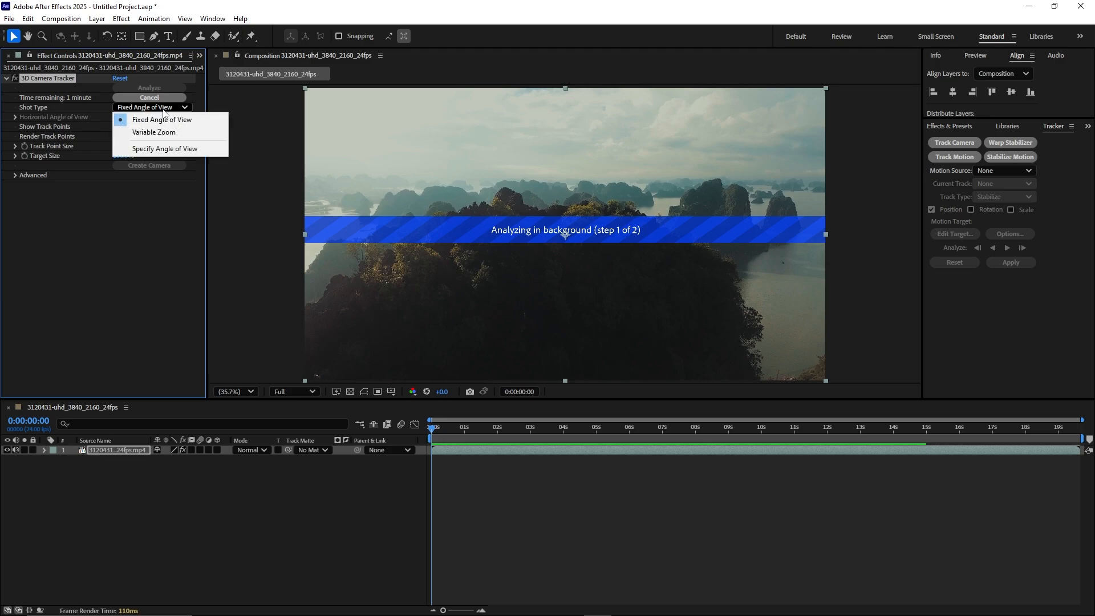
pyautogui.click(154, 106)
pyautogui.click(101, 220)
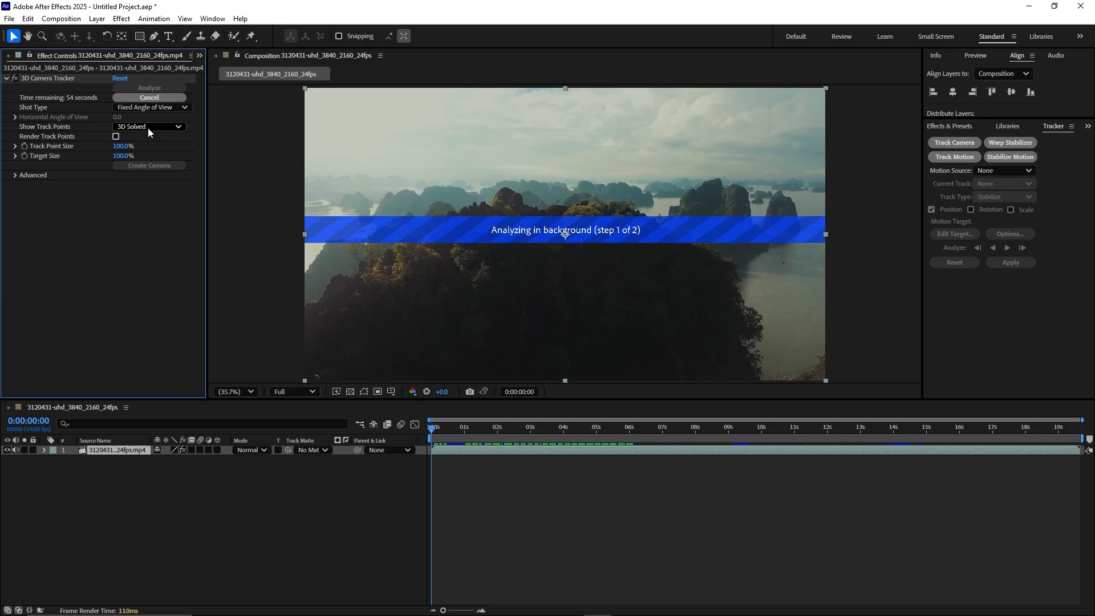
pyautogui.click(162, 107)
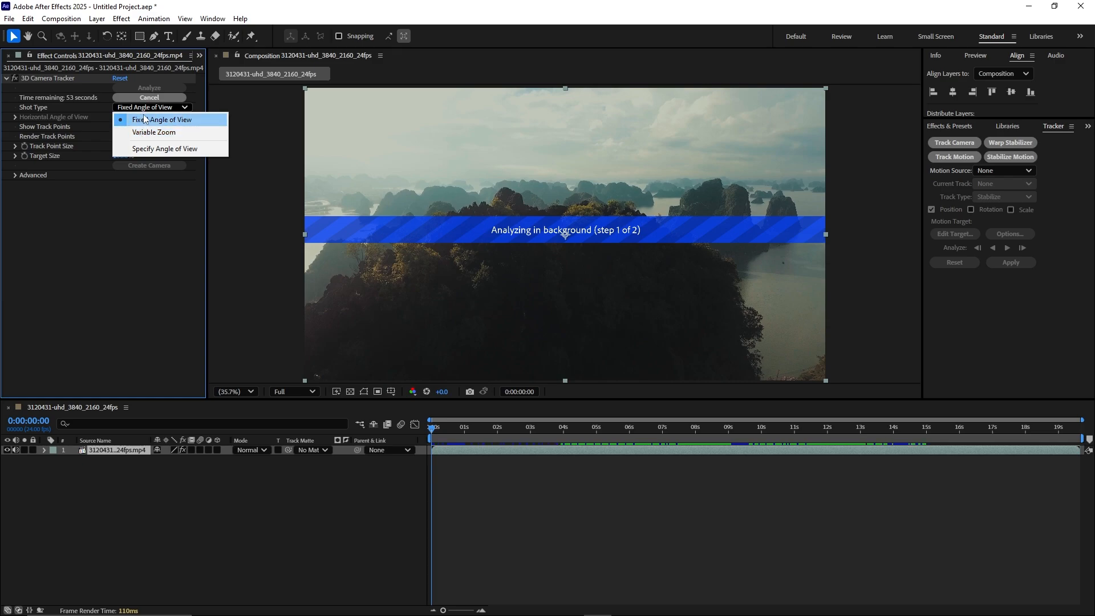
pyautogui.click(109, 228)
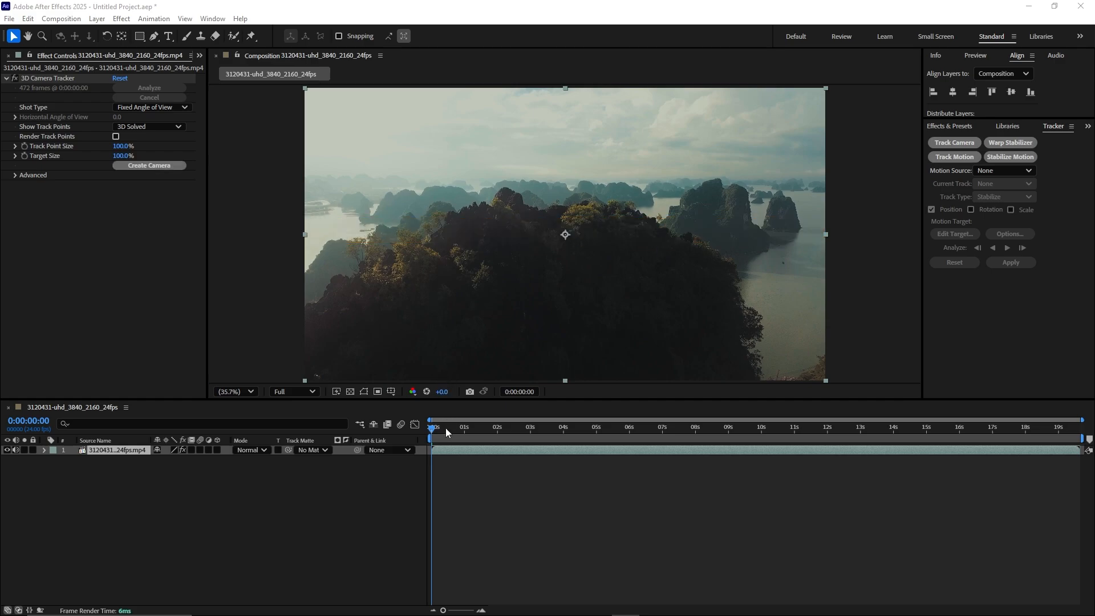
# - Display the solved track points of the footage's 3D Camera Tracker effect and scrub through the clip to review them
pyautogui.moveTo(446, 428); pyautogui.dragTo(359, 450)
pyautogui.click(291, 482)
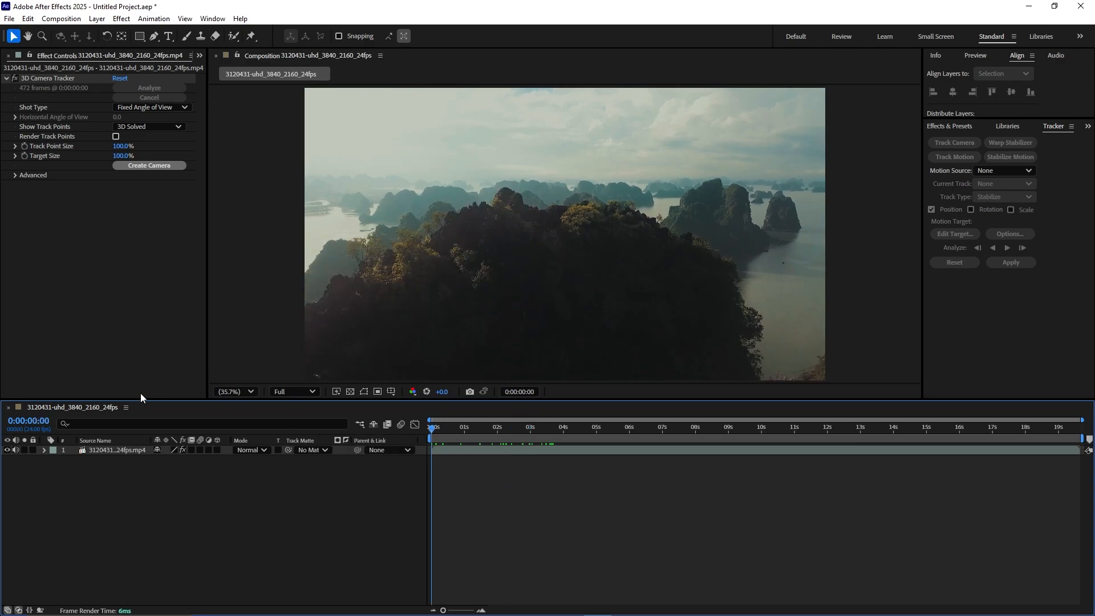
pyautogui.click(95, 450)
pyautogui.click(35, 82)
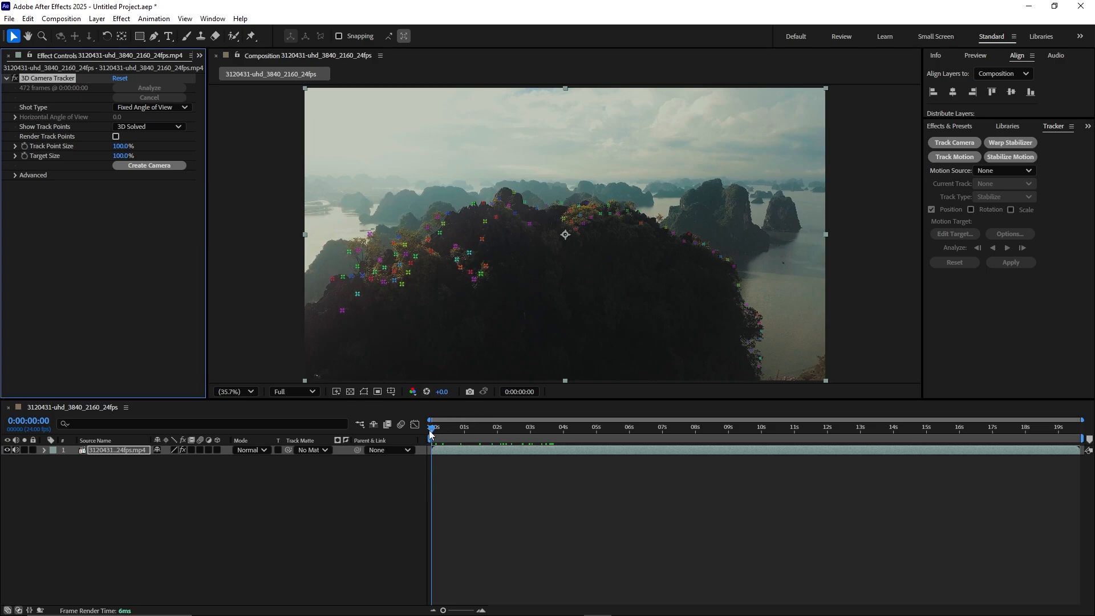
pyautogui.moveTo(430, 432); pyautogui.dragTo(374, 487)
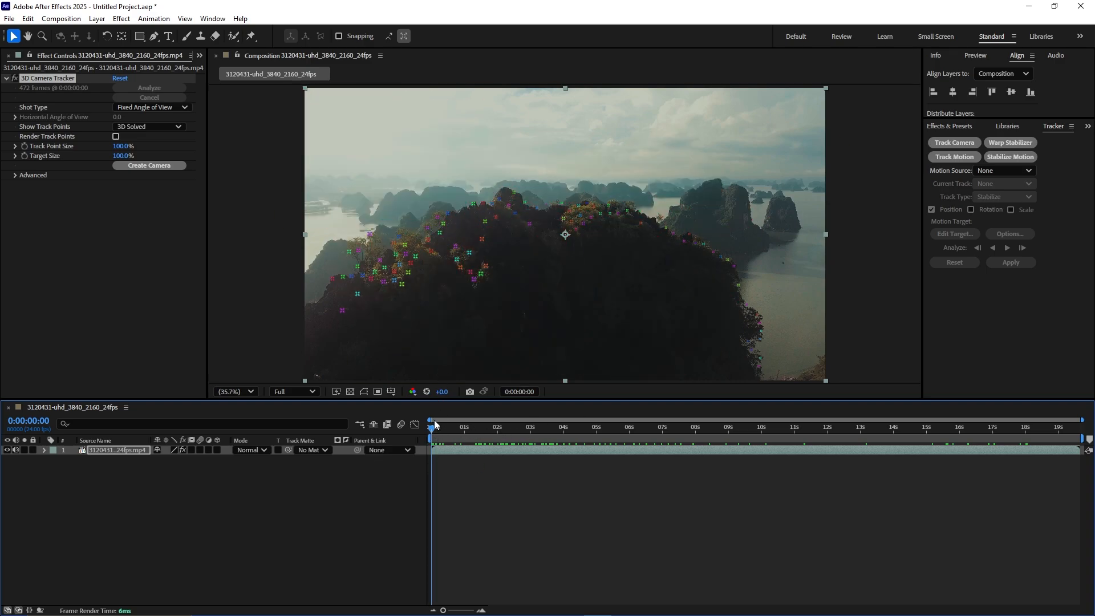
pyautogui.moveTo(435, 425); pyautogui.dragTo(420, 458)
pyautogui.click(237, 545)
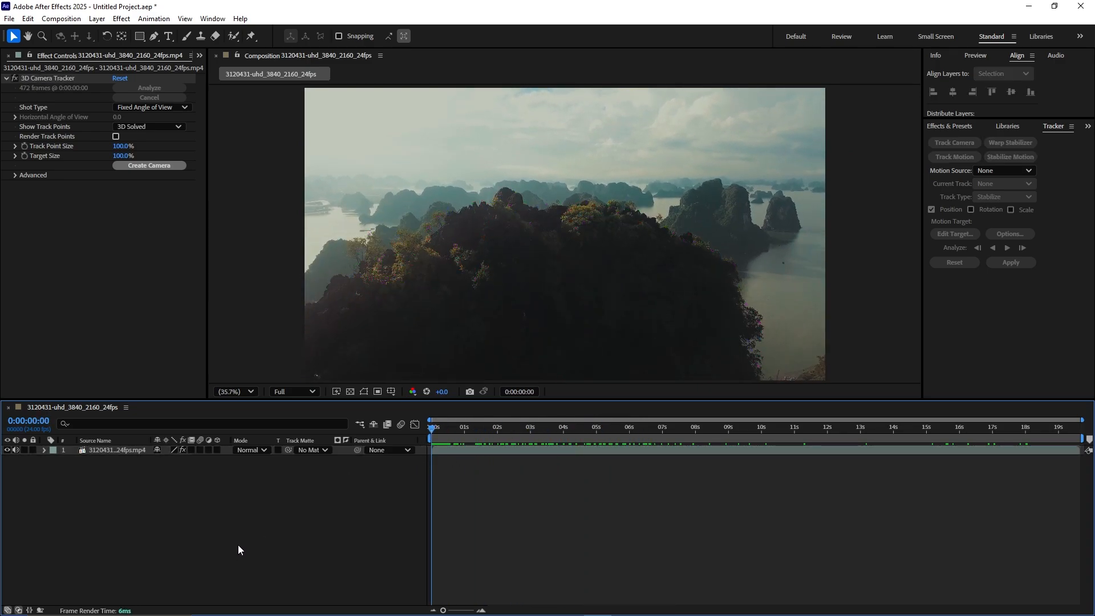
# - Select a cluster of track points on the near side of the dark hilltop and create a solid and camera from them
pyautogui.click(138, 450)
pyautogui.click(42, 74)
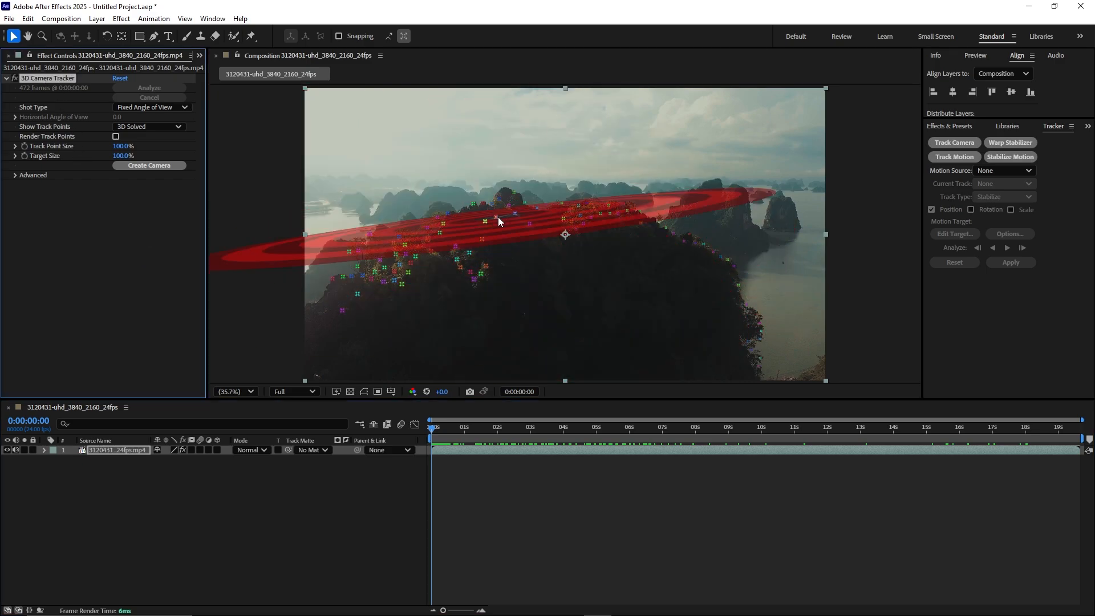
pyautogui.moveTo(483, 222)
pyautogui.mouseDown()
pyautogui.moveTo(444, 243)
pyautogui.moveTo(450, 279)
pyautogui.moveTo(477, 297)
pyautogui.moveTo(537, 290)
pyautogui.moveTo(552, 274)
pyautogui.moveTo(535, 234)
pyautogui.moveTo(457, 231)
pyautogui.mouseUp()
pyautogui.press(',')
pyautogui.press(',')
pyautogui.press(',')
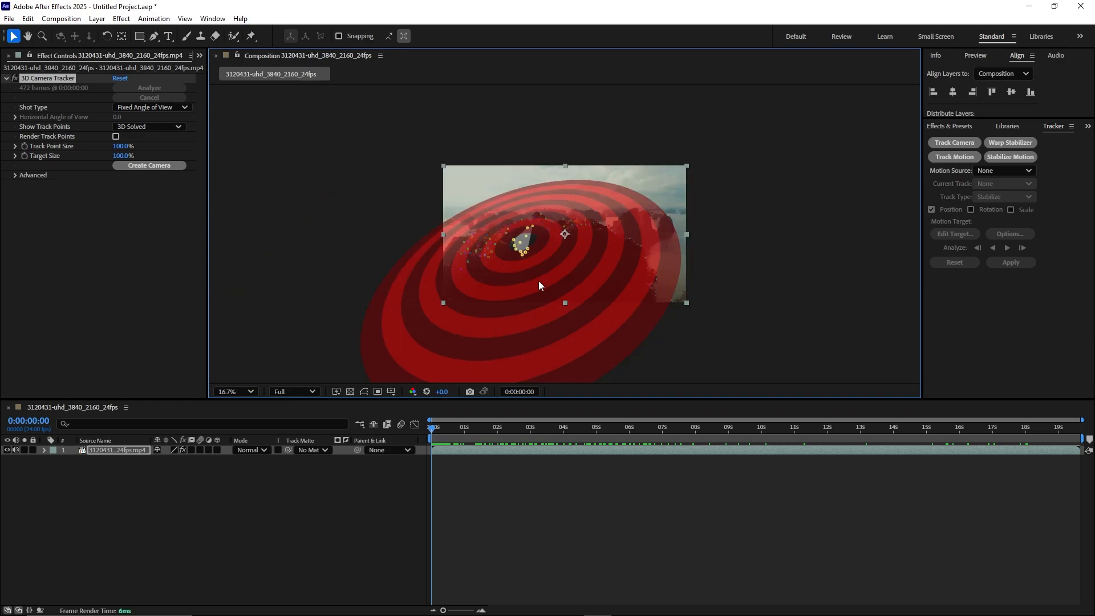
pyautogui.rightClick(524, 256)
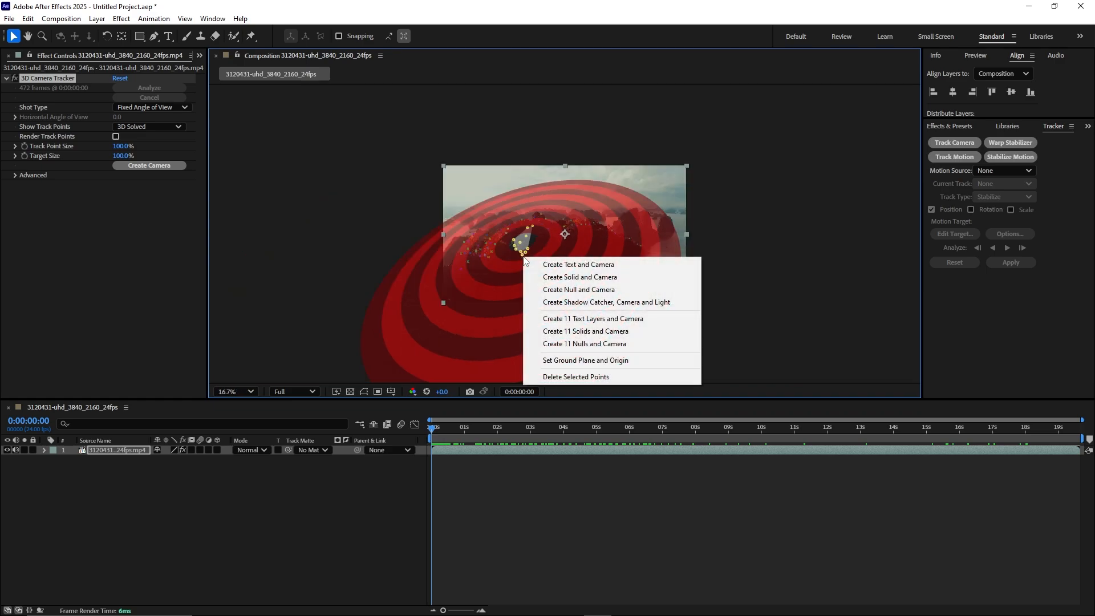
pyautogui.click(588, 278)
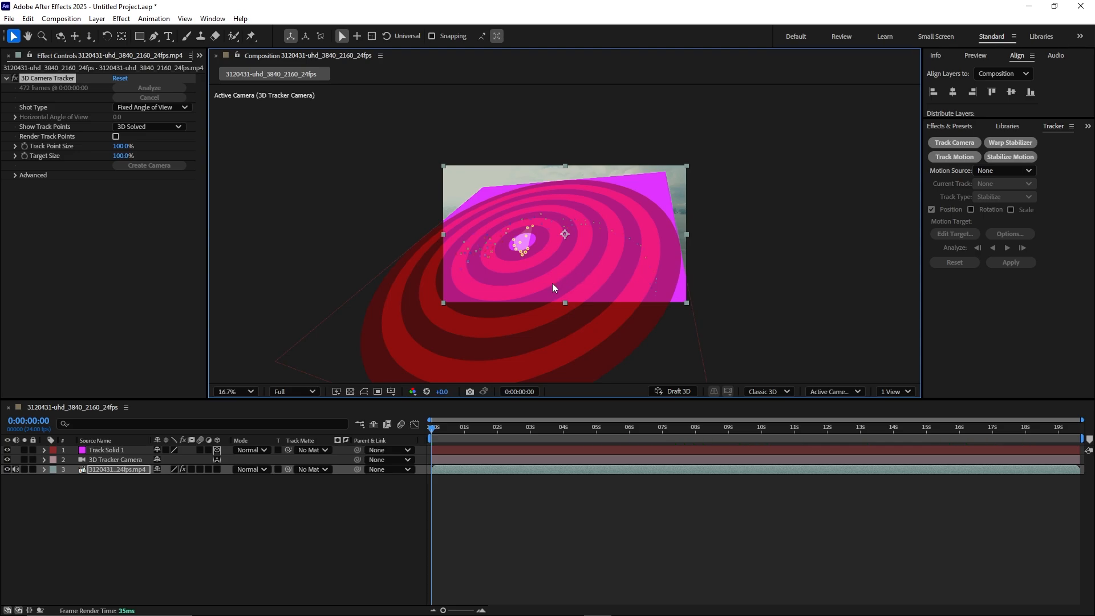
pyautogui.click(232, 562)
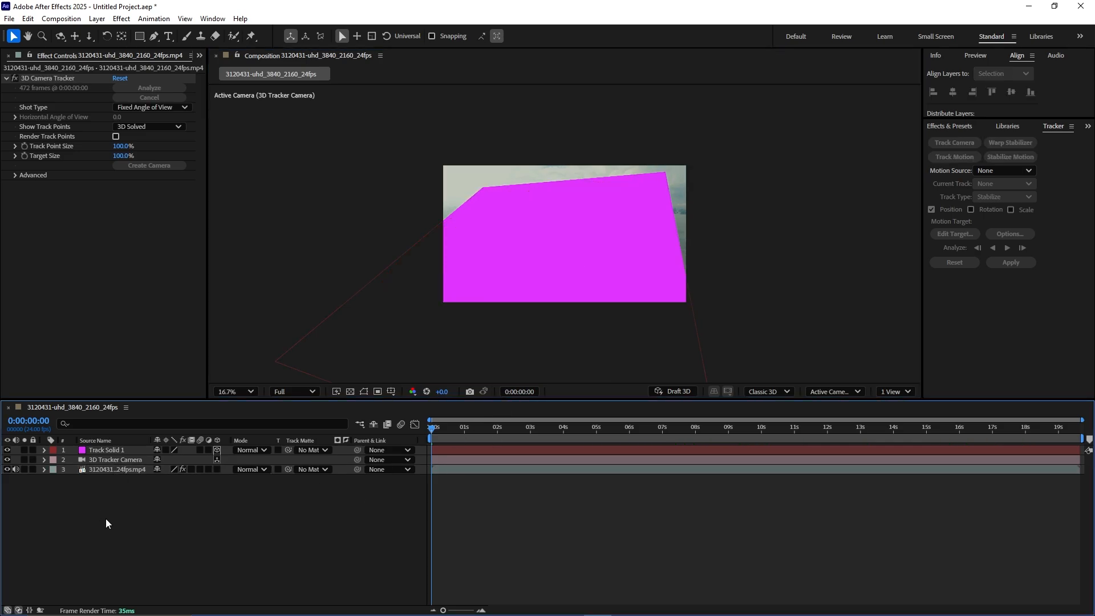
# - Scale the track solid down to 31% and preview how it follows the footage
pyautogui.click(95, 451)
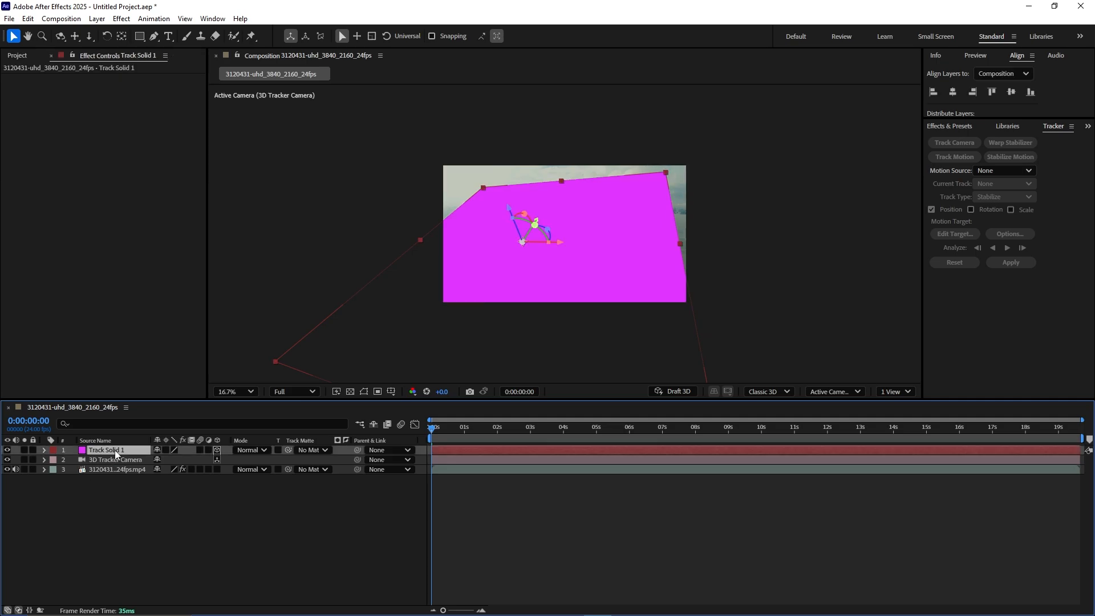
pyautogui.press('s')
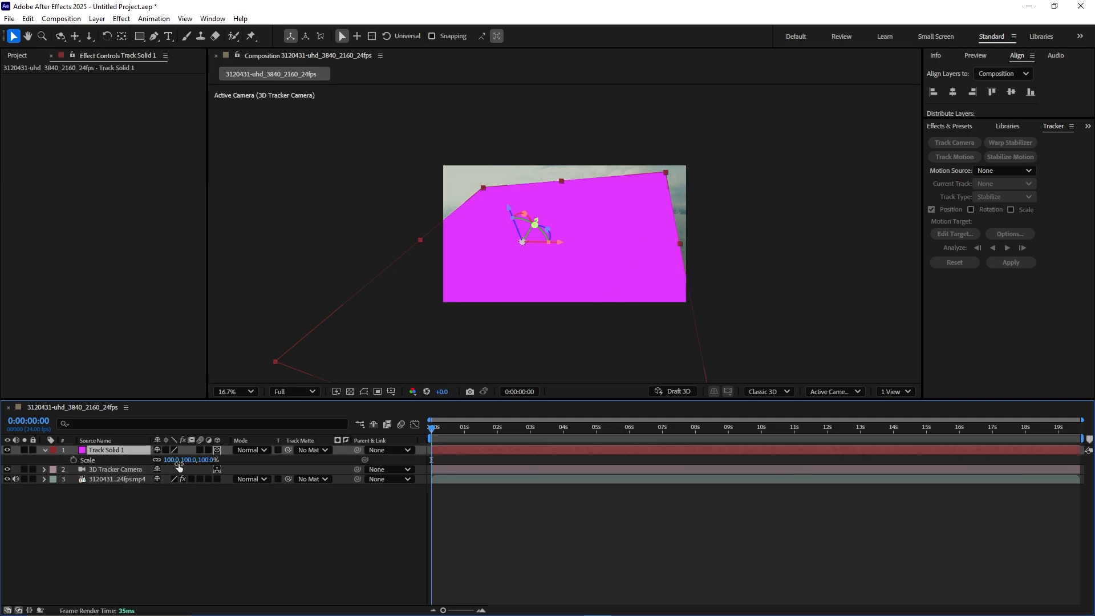
pyautogui.moveTo(179, 463); pyautogui.dragTo(149, 474)
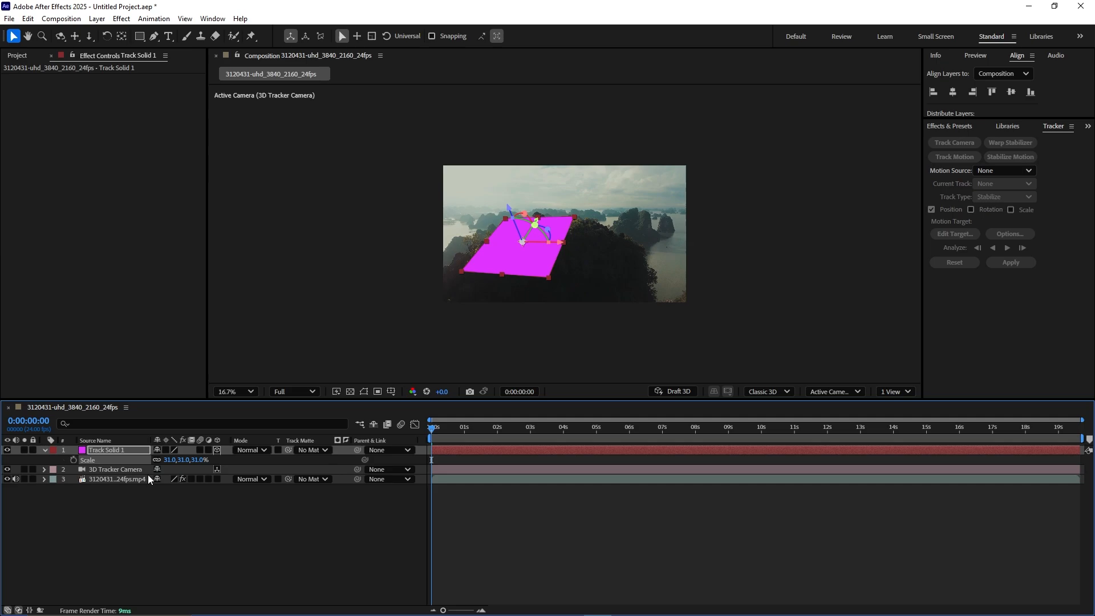
pyautogui.moveTo(438, 437); pyautogui.dragTo(386, 446)
pyautogui.press('space')
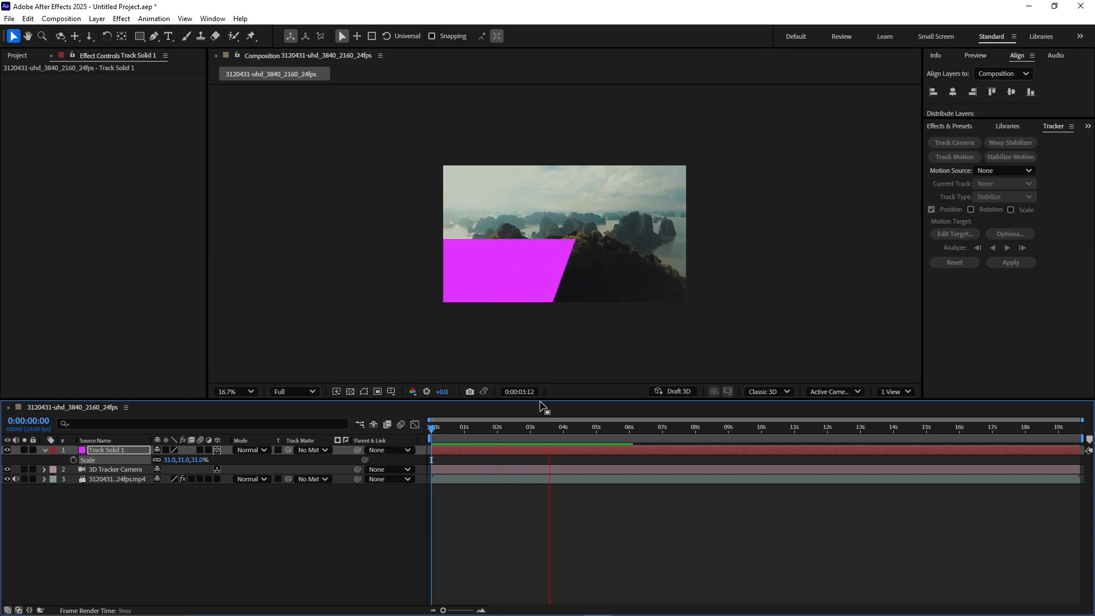
pyautogui.press('space')
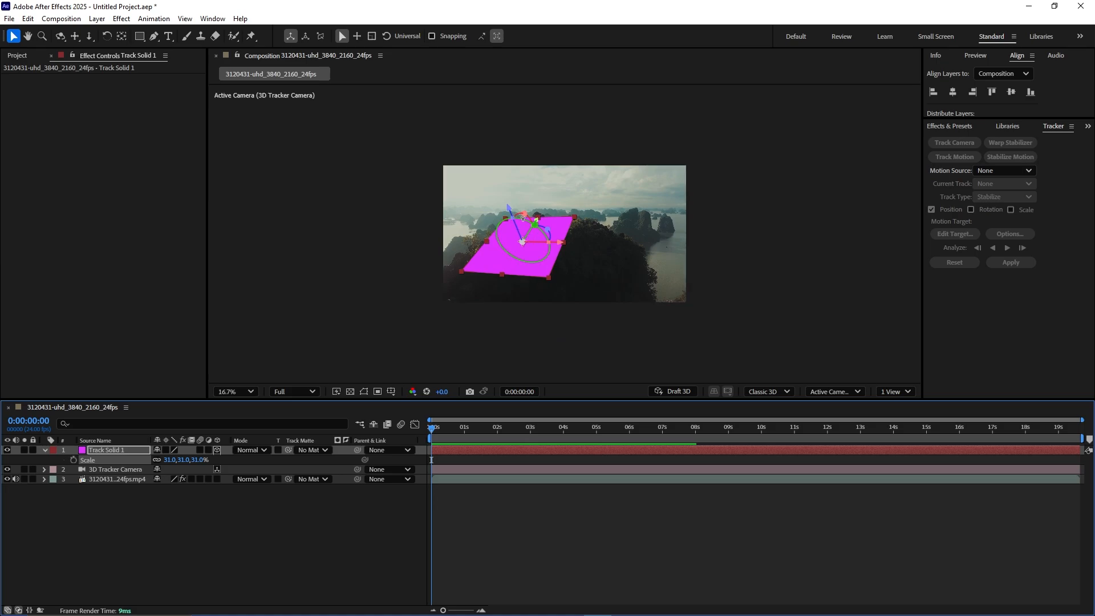
# - Stand the track solid upright and reduce its scale to 18%
pyautogui.moveTo(523, 242); pyautogui.dragTo(525, 241)
pyautogui.hotkey('ctrl', 'z')
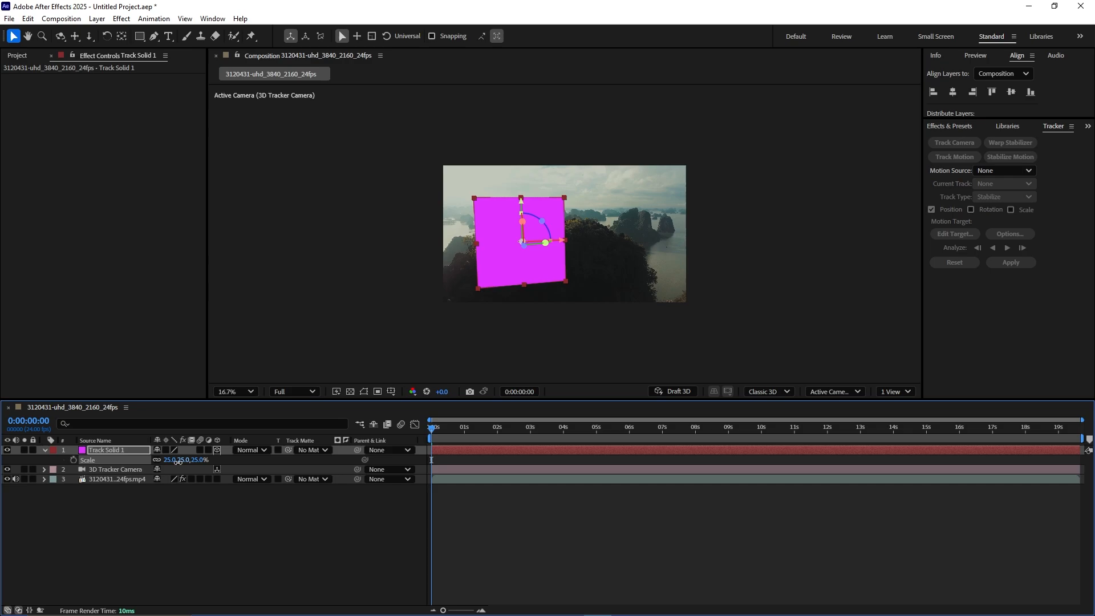
pyautogui.moveTo(171, 460); pyautogui.dragTo(164, 460)
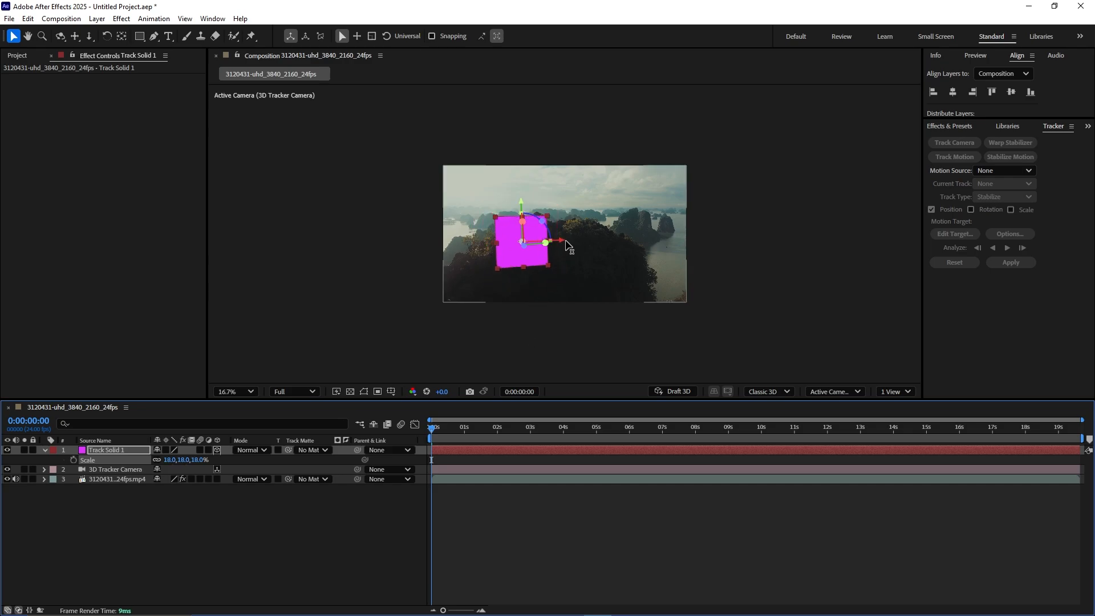
# - Move the track solid onto the middle of the dark hill and check its tracking up to frame 11
pyautogui.moveTo(513, 220); pyautogui.dragTo(548, 242)
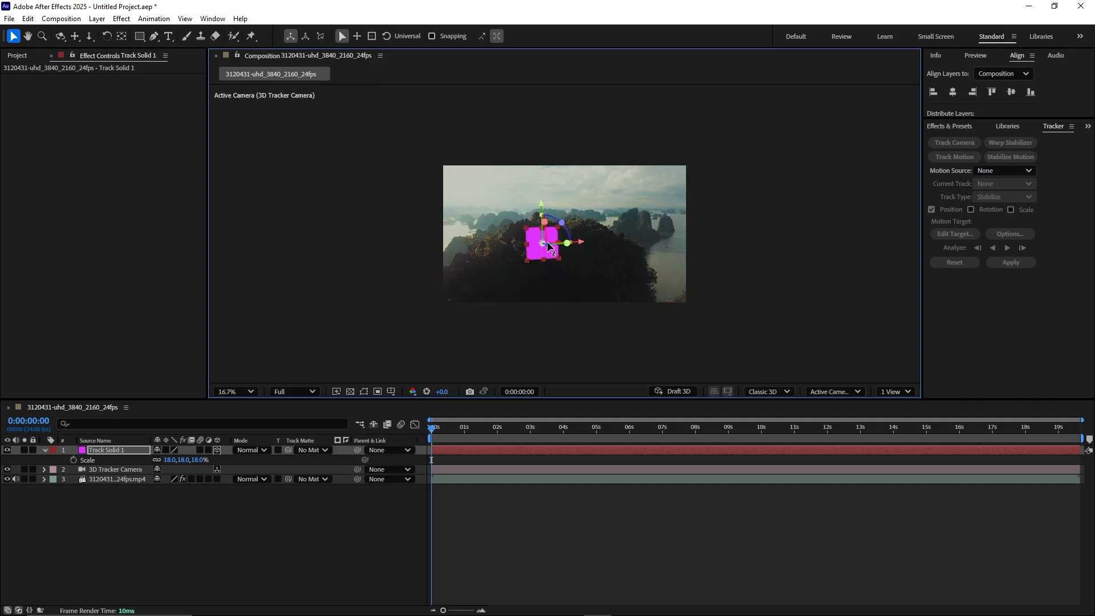
pyautogui.moveTo(434, 437)
pyautogui.mouseDown()
pyautogui.moveTo(468, 433)
pyautogui.moveTo(448, 446)
pyautogui.mouseUp()
pyautogui.click(211, 543)
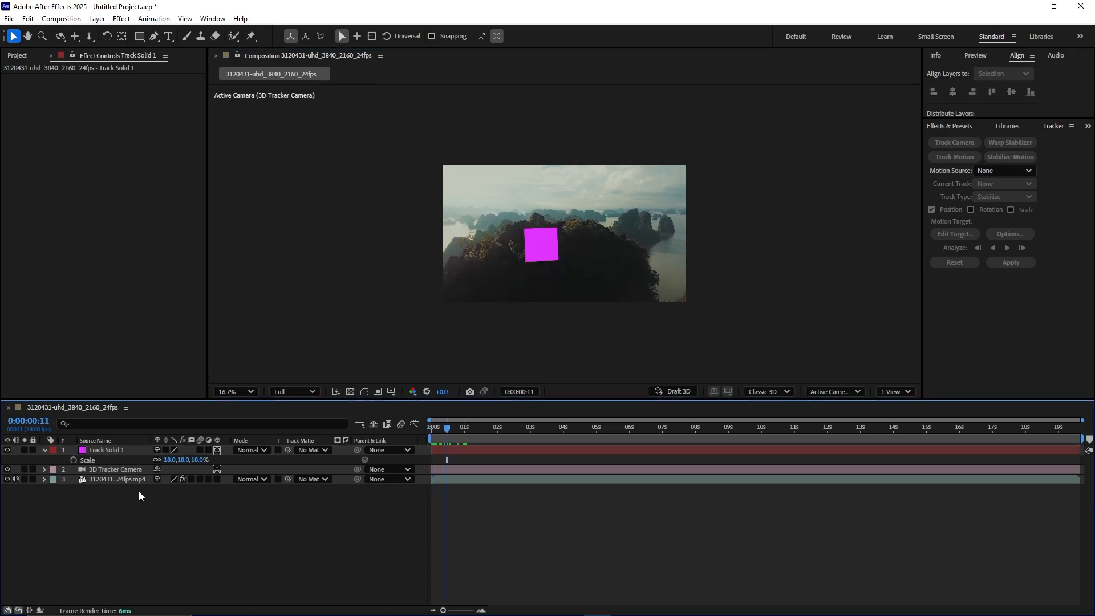
# - Pre-compose the Track Solid 1 layer, leaving all attributes in the main composition
pyautogui.click(115, 452)
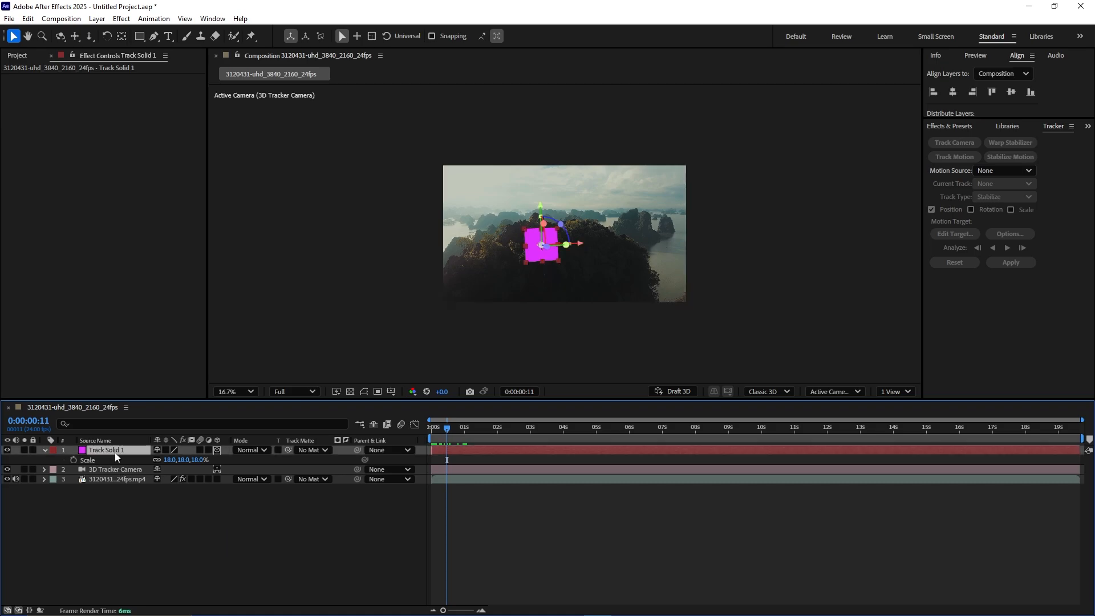
pyautogui.click(164, 487)
pyautogui.click(104, 448)
pyautogui.rightClick(104, 448)
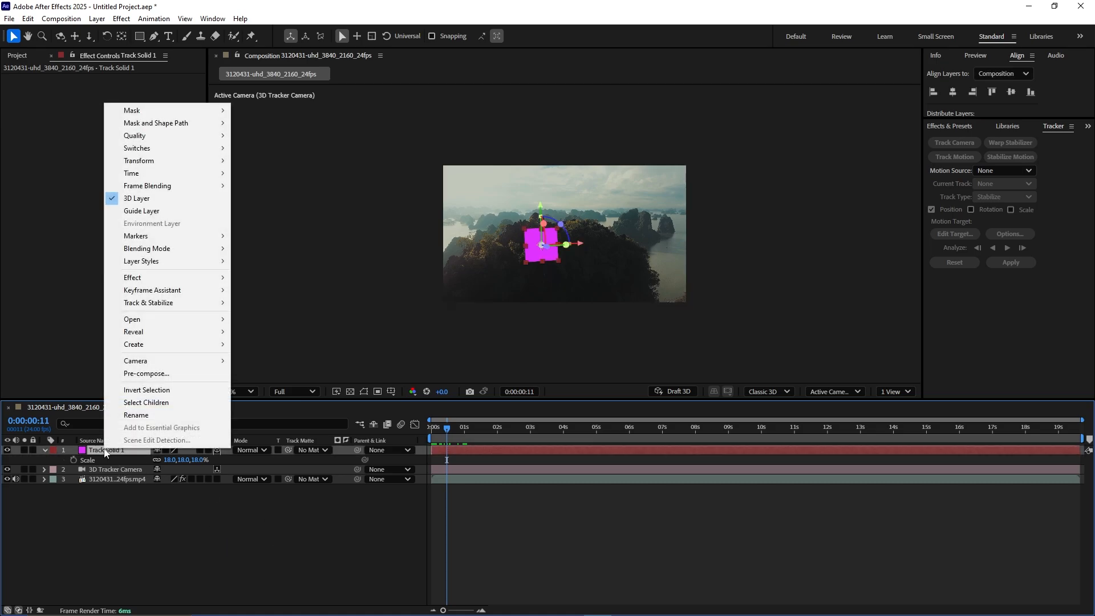
pyautogui.click(155, 375)
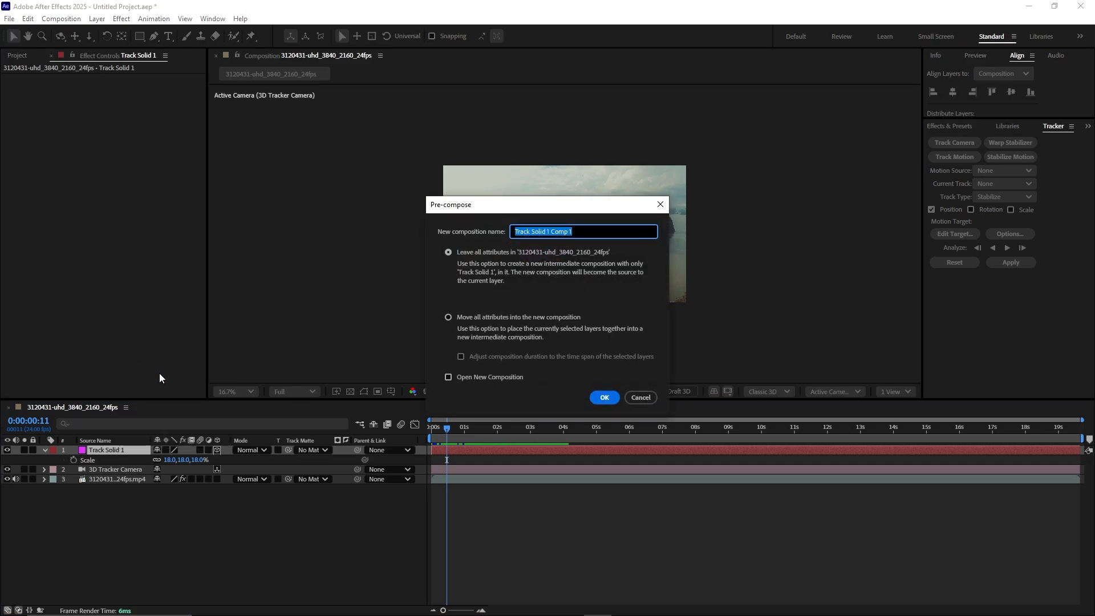
pyautogui.moveTo(341, 160); pyautogui.dragTo(328, 140)
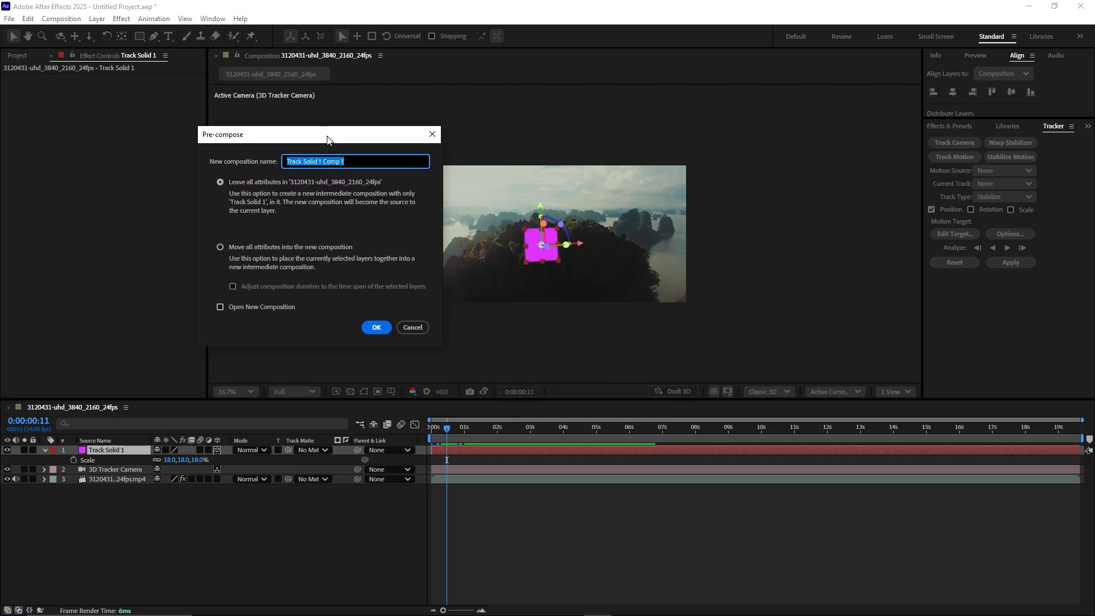
pyautogui.click(297, 184)
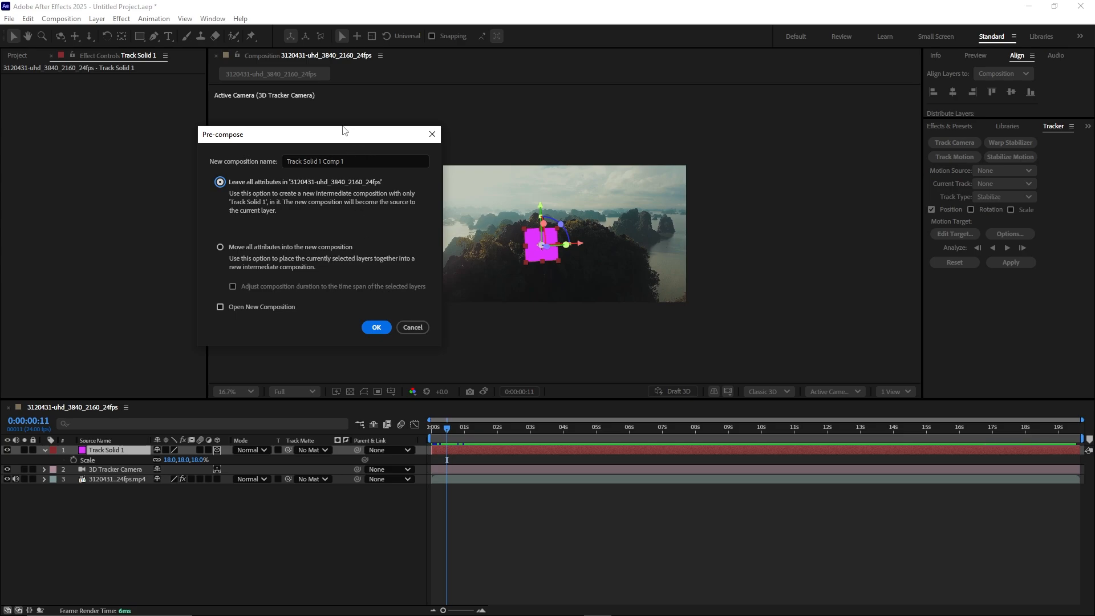
pyautogui.moveTo(344, 131); pyautogui.dragTo(313, 122)
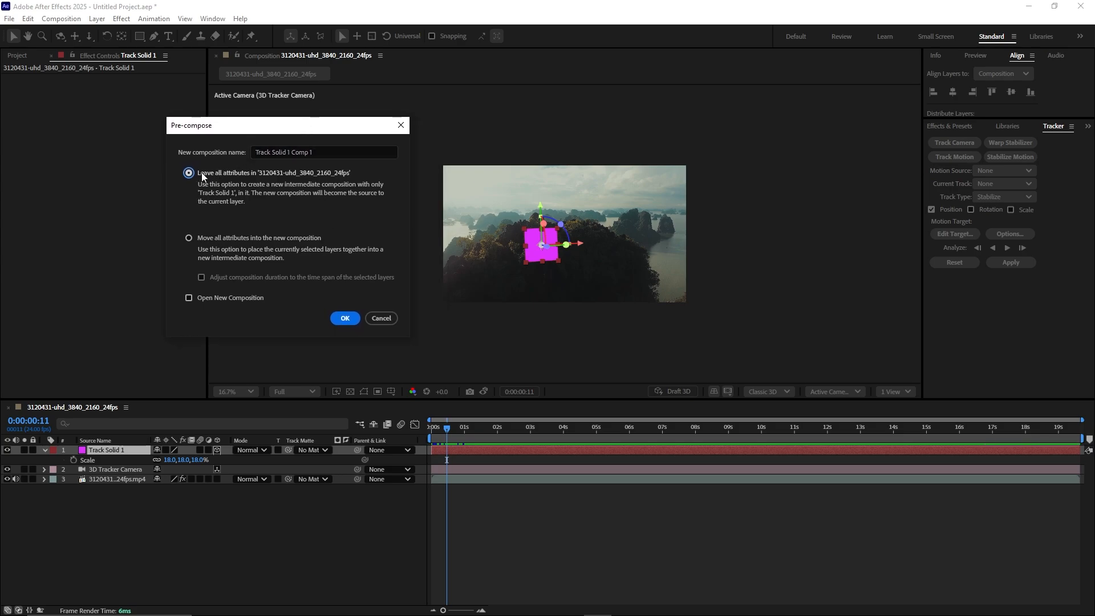
pyautogui.click(346, 321)
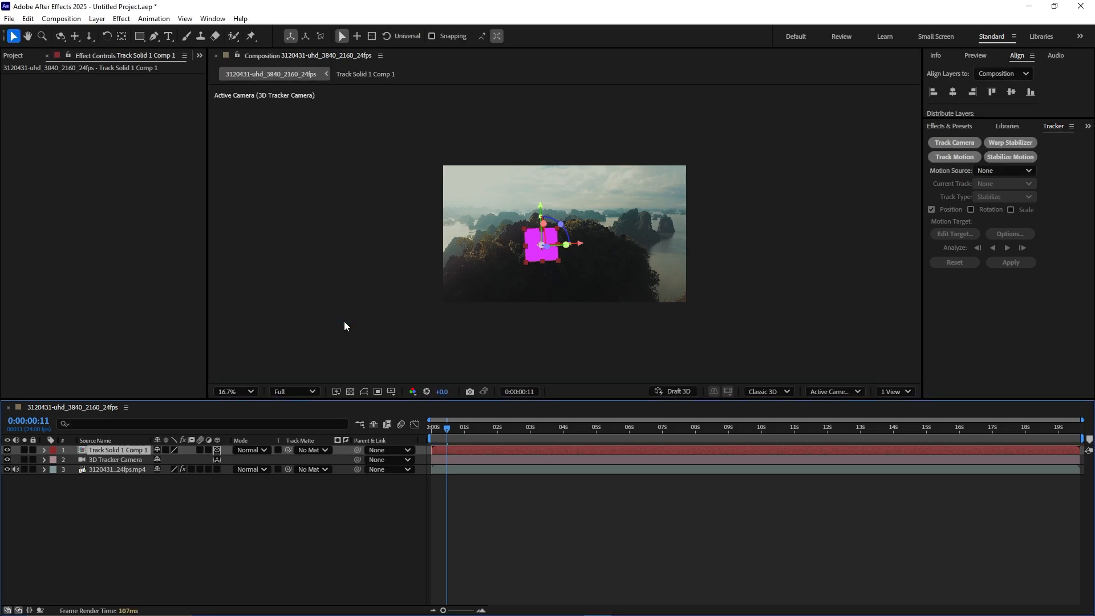
pyautogui.click(139, 542)
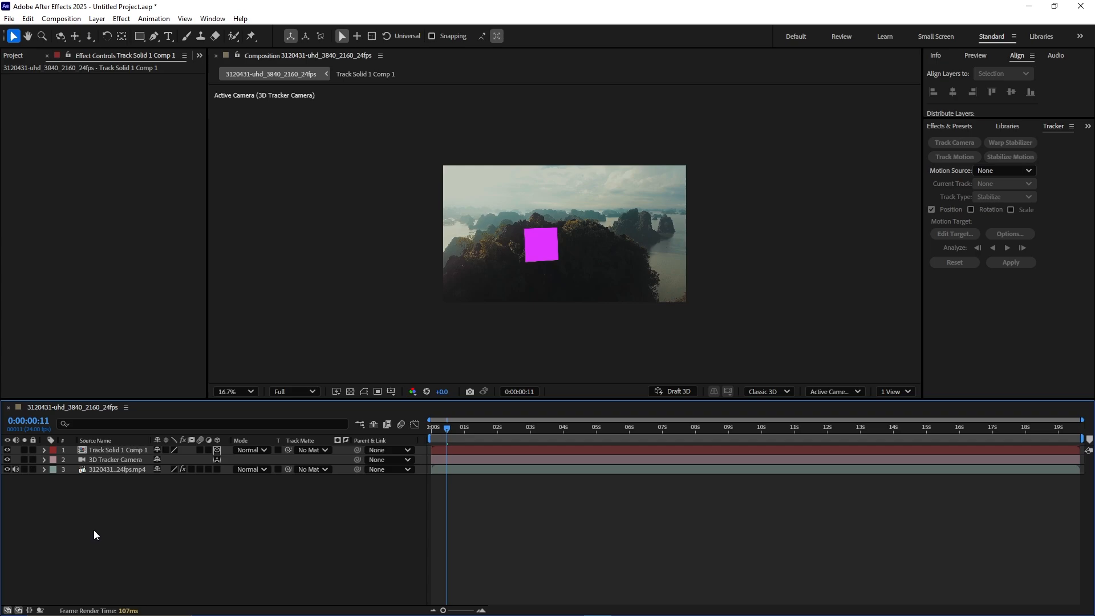
# - Open the pre-composed Track Solid 1 Comp 1 and delete the magenta solid inside it
pyautogui.doubleClick(117, 452)
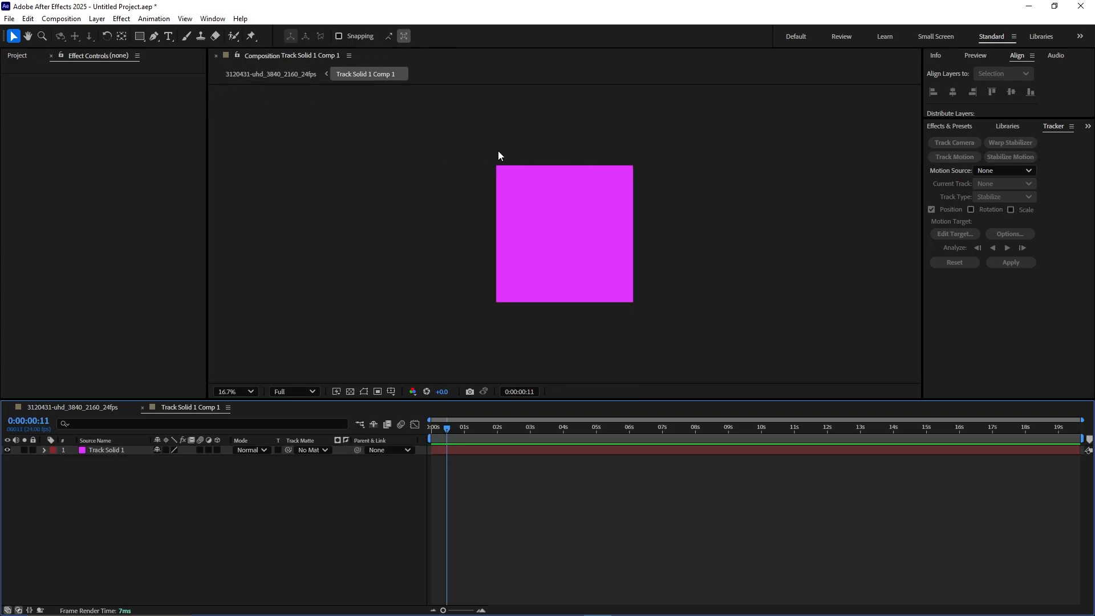
pyautogui.scroll(2, 588, 201)
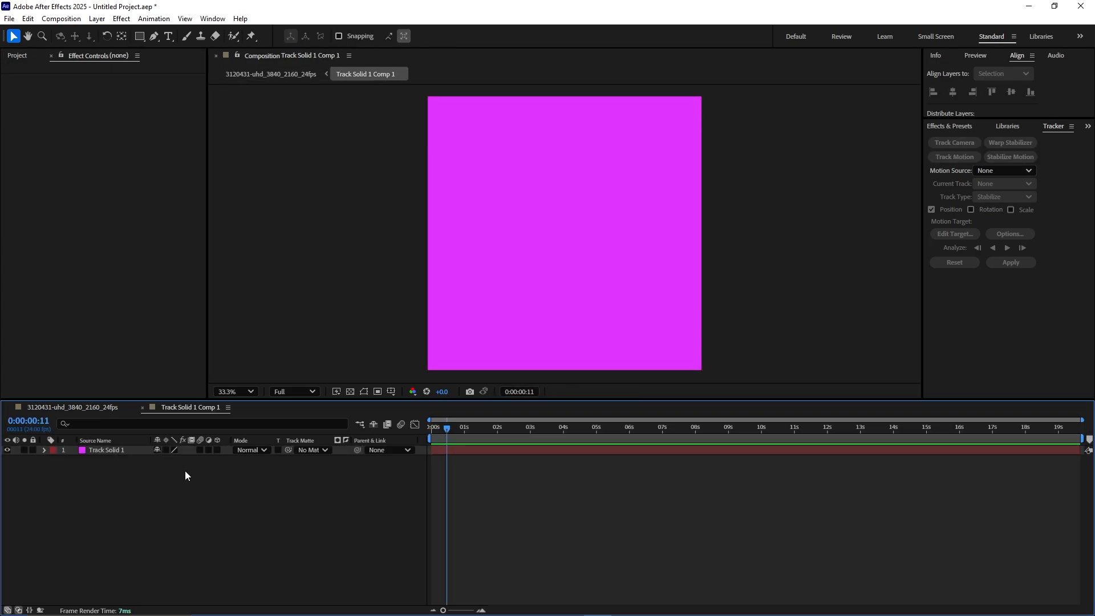
pyautogui.click(106, 451)
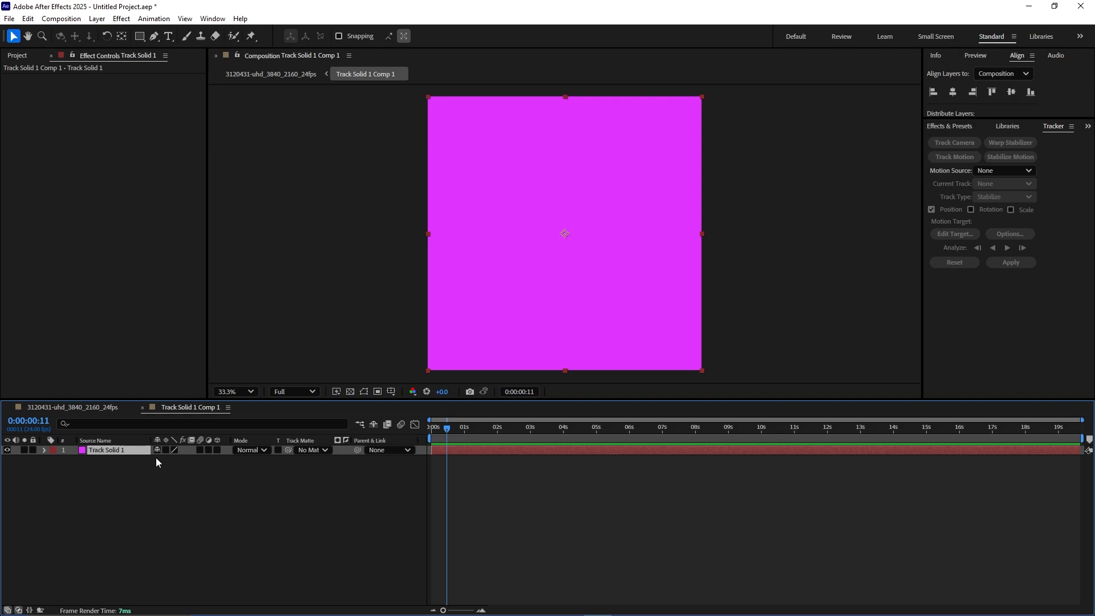
pyautogui.press('Delete')
# - Create a text layer in the emptied pre-comp reading WELCOME
pyautogui.rightClick(177, 490)
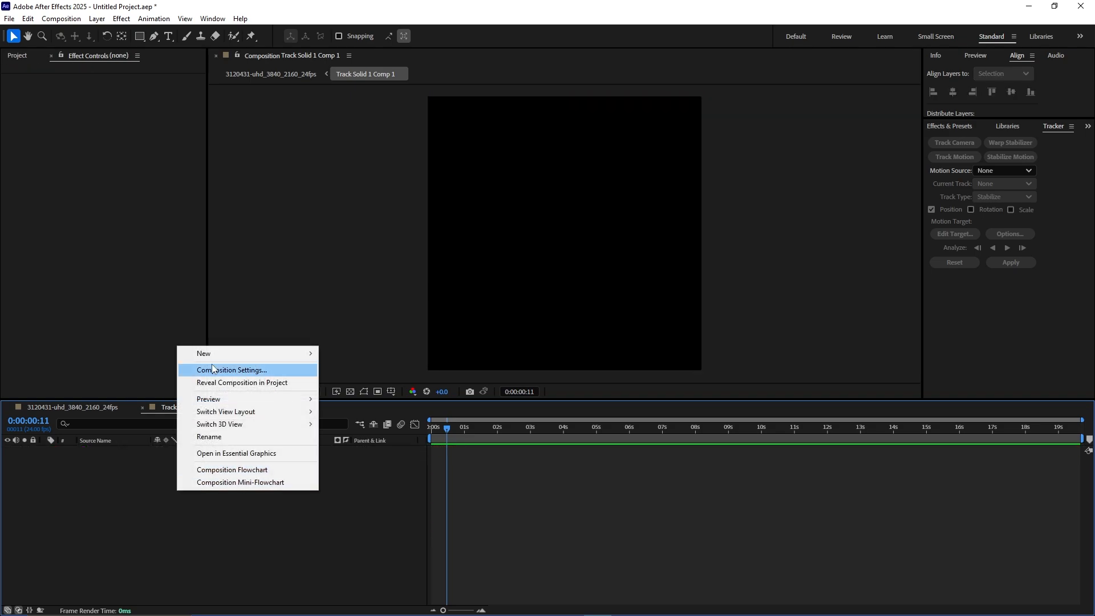
pyautogui.moveTo(217, 352)
pyautogui.click(394, 370)
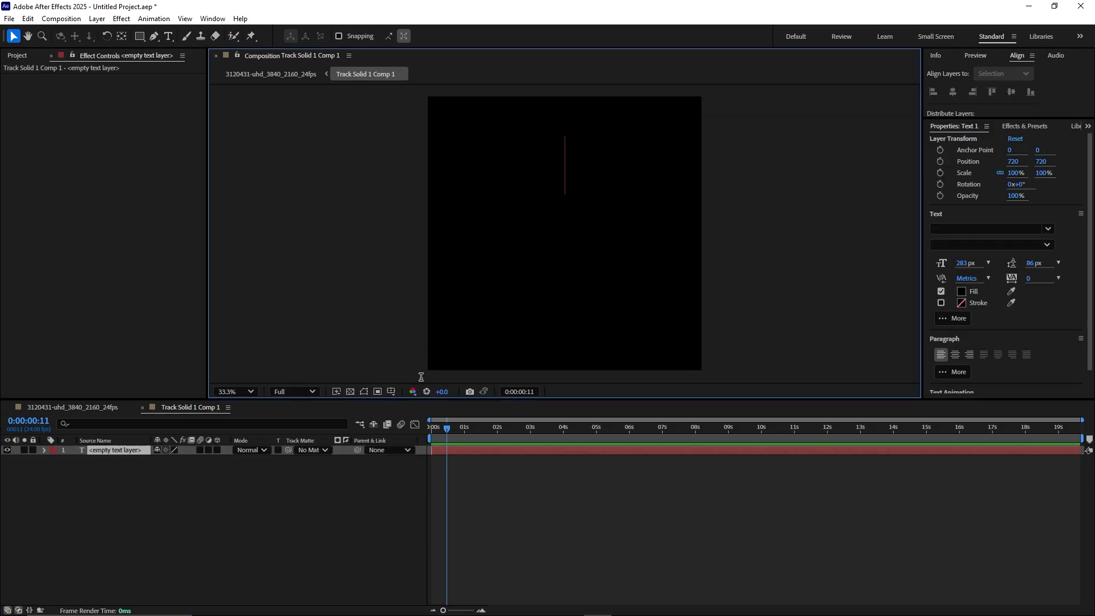
pyautogui.write('H')
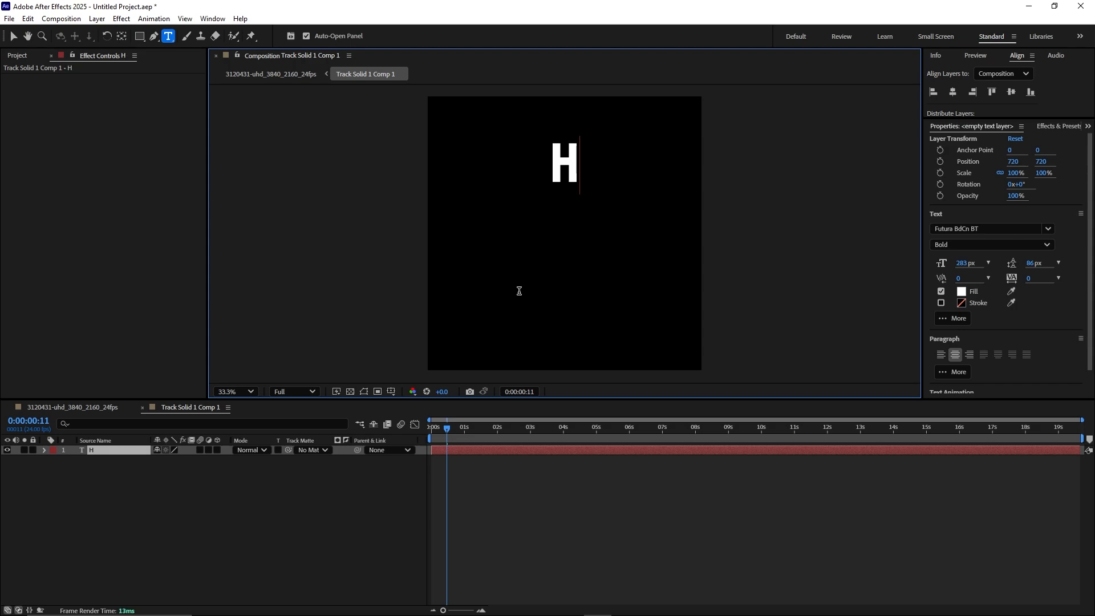
pyautogui.write('E')
pyautogui.press('BackSpace')
pyautogui.press('BackSpace')
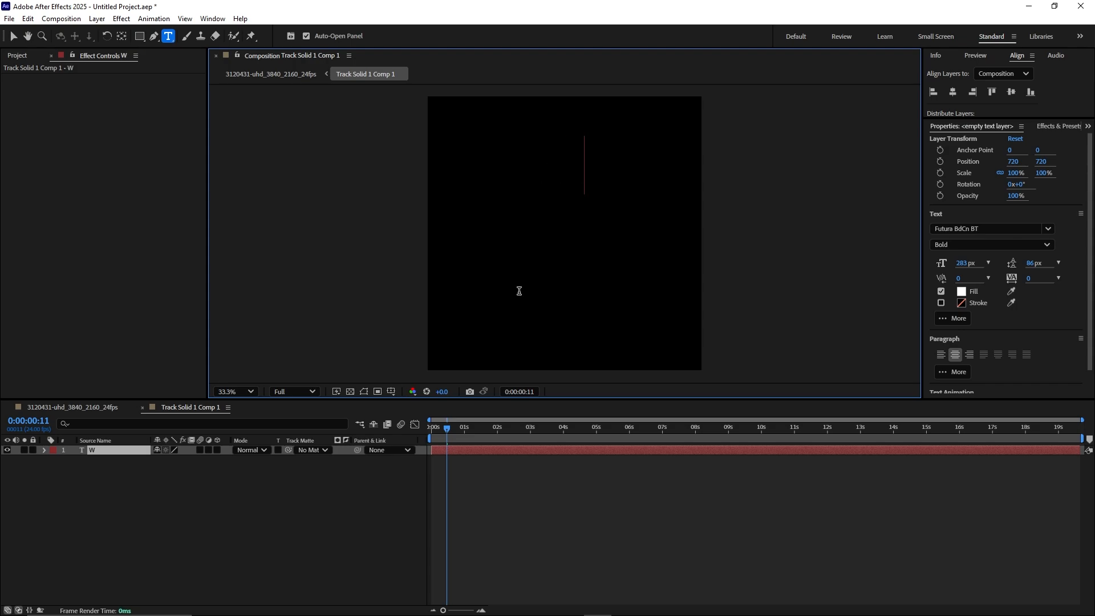
pyautogui.write('WELCOME')
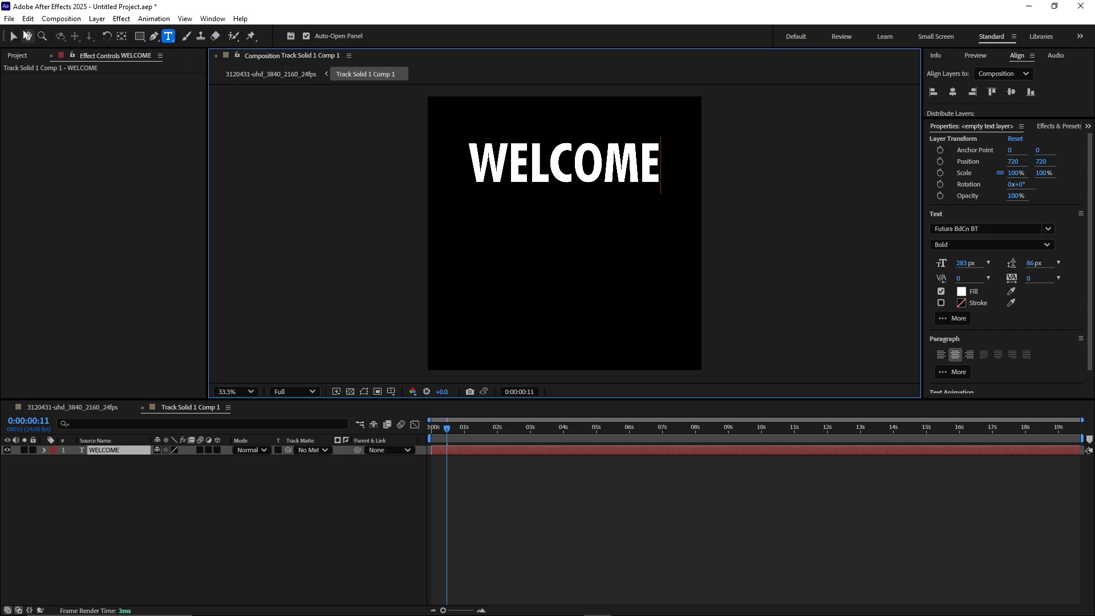
# - Move the WELCOME text down to the middle of the pre-comp and centre its anchor point on the text
pyautogui.click(13, 36)
pyautogui.moveTo(578, 161); pyautogui.dragTo(574, 240)
pyautogui.hotkey('ctrl', 'alt', 'Home')
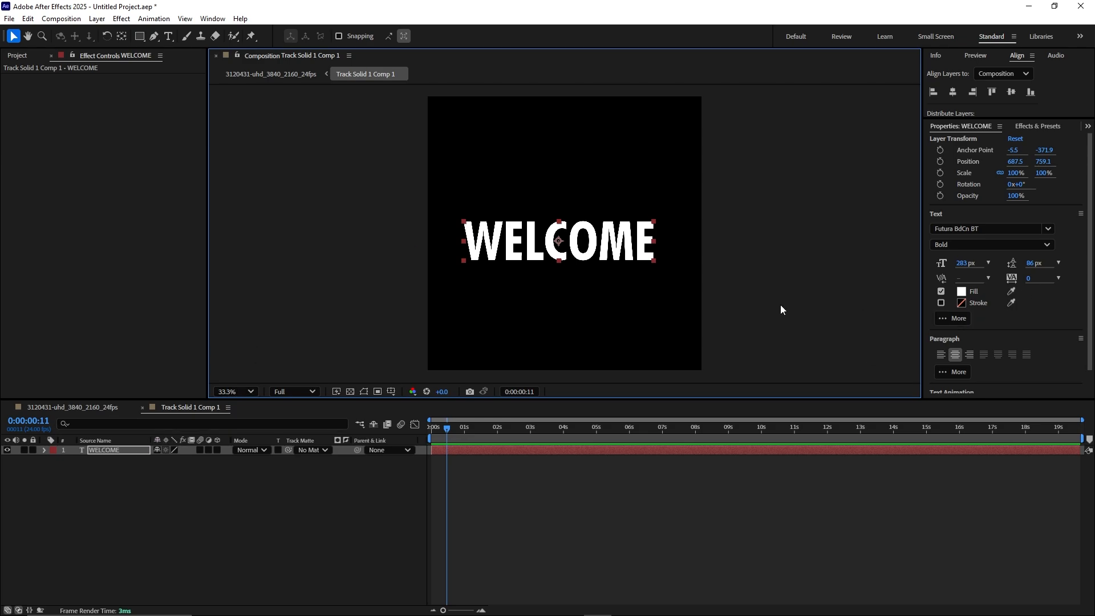
# - Scale the WELCOME text to 136% and reposition it so it sits horizontally centred within the frame
pyautogui.click(112, 452)
pyautogui.press('s')
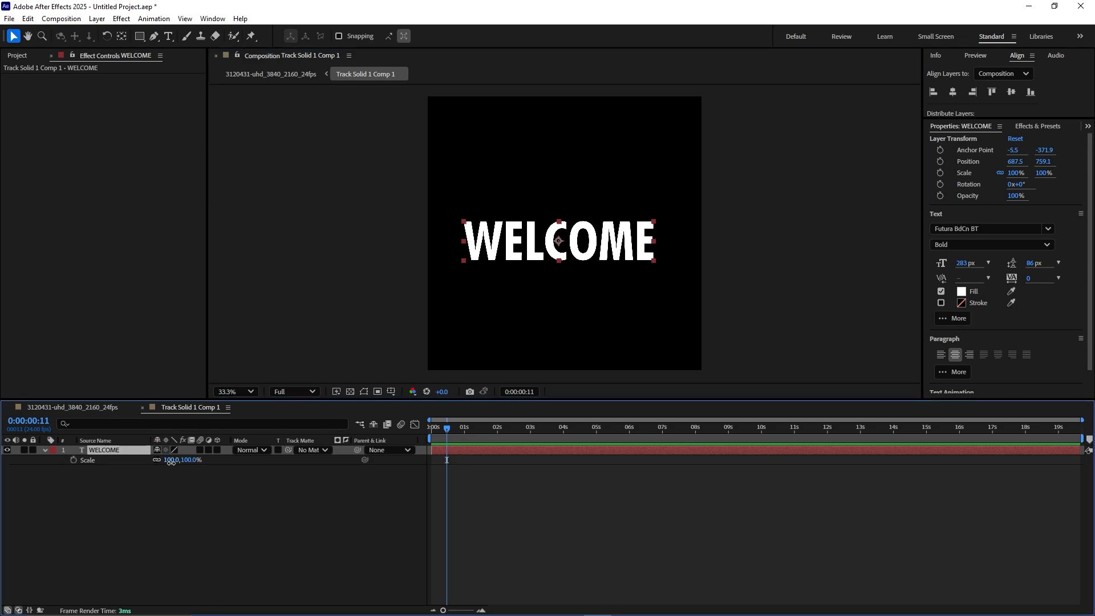
pyautogui.moveTo(171, 460); pyautogui.dragTo(194, 463)
pyautogui.moveTo(589, 227); pyautogui.dragTo(597, 234)
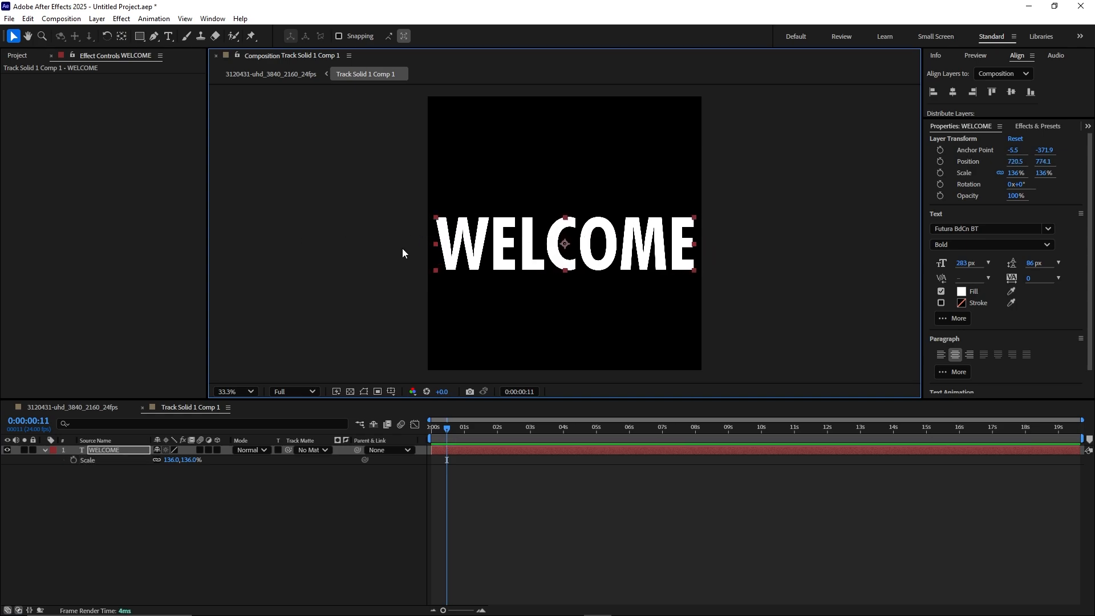
# - Resize the pre-comp to 2030 px wide and 1373 px high in its composition settings
pyautogui.rightClick(157, 486)
pyautogui.click(212, 366)
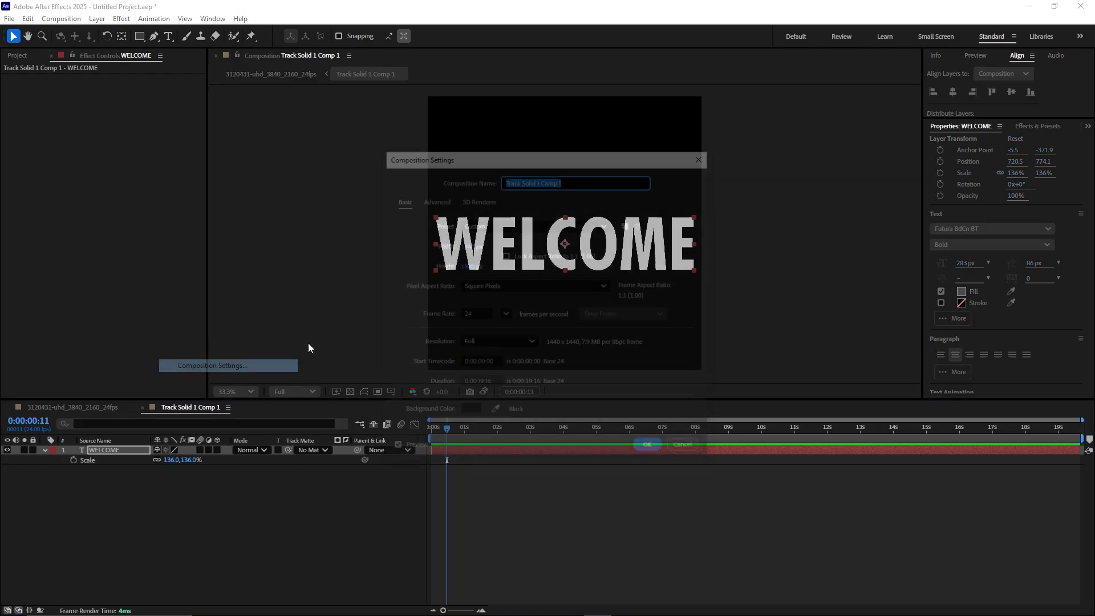
pyautogui.moveTo(492, 162); pyautogui.dragTo(155, 117)
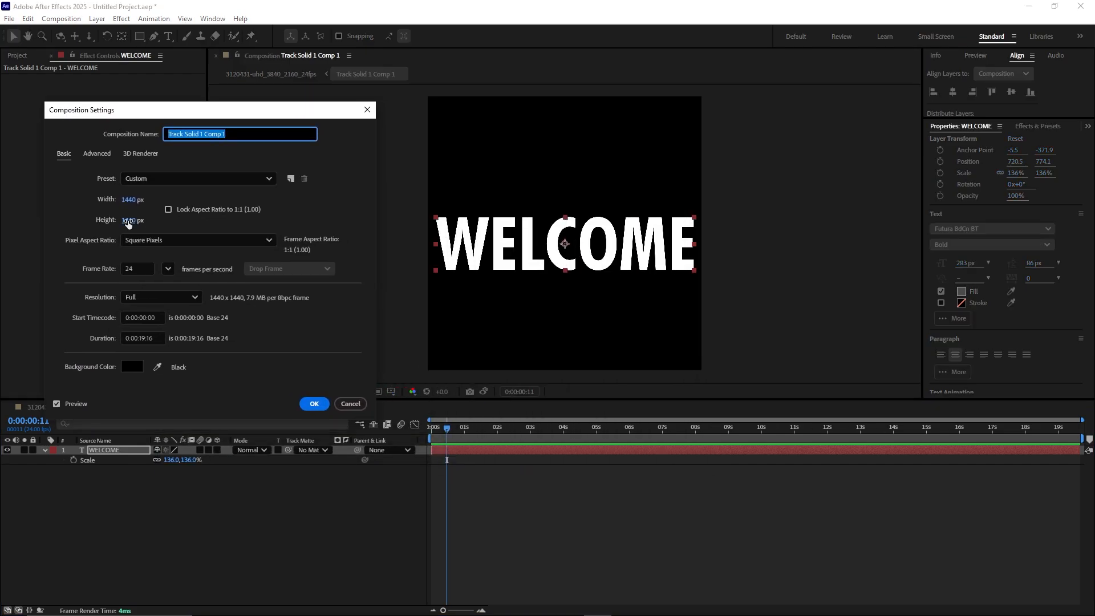
pyautogui.moveTo(129, 199); pyautogui.dragTo(471, 208)
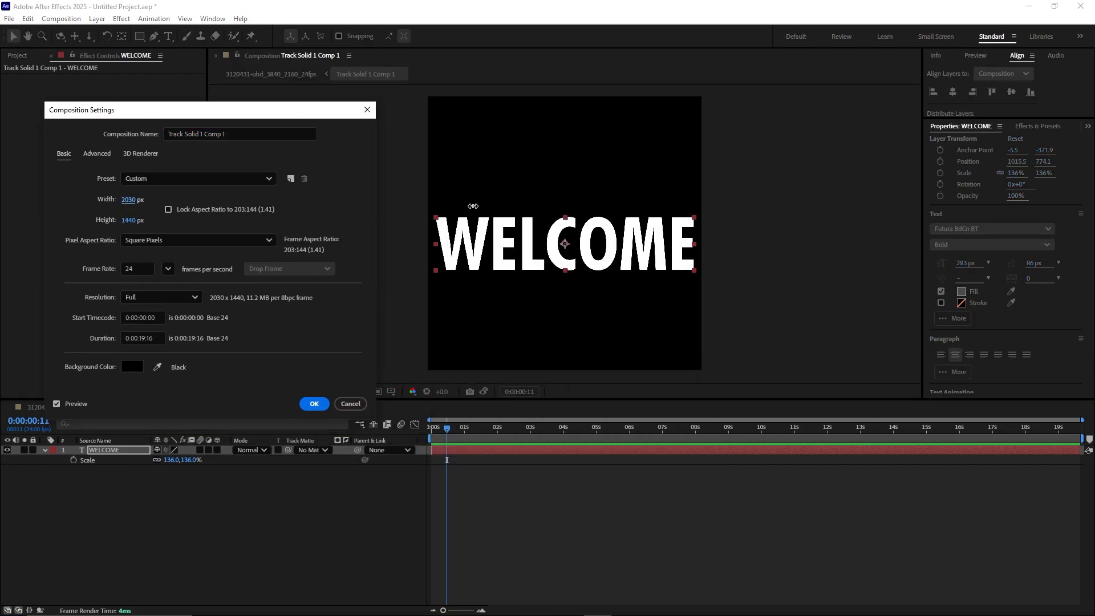
pyautogui.moveTo(128, 220); pyautogui.dragTo(91, 228)
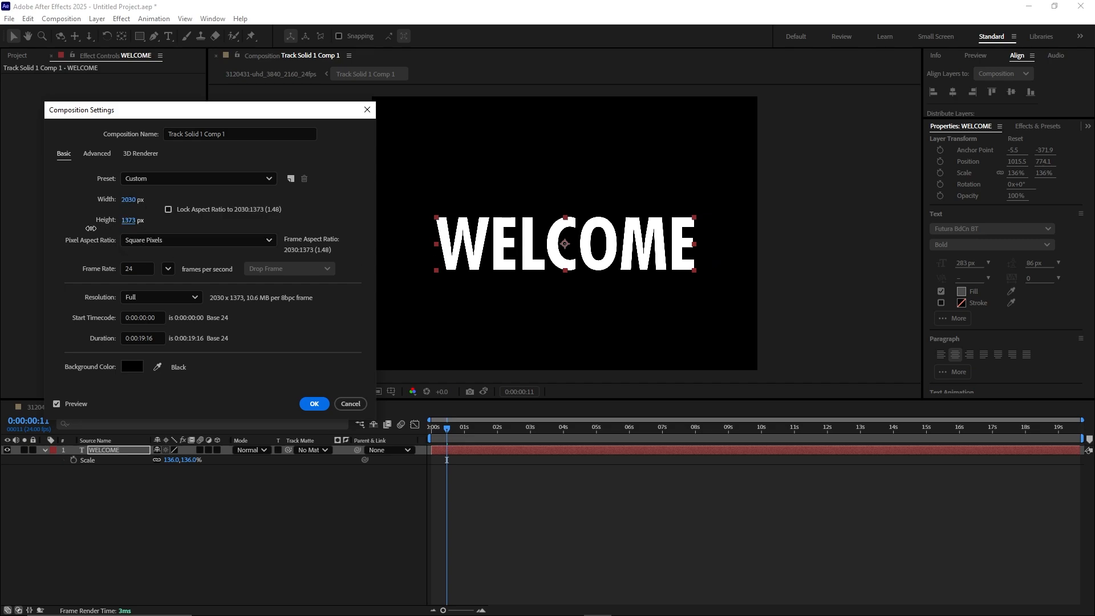
pyautogui.click(314, 405)
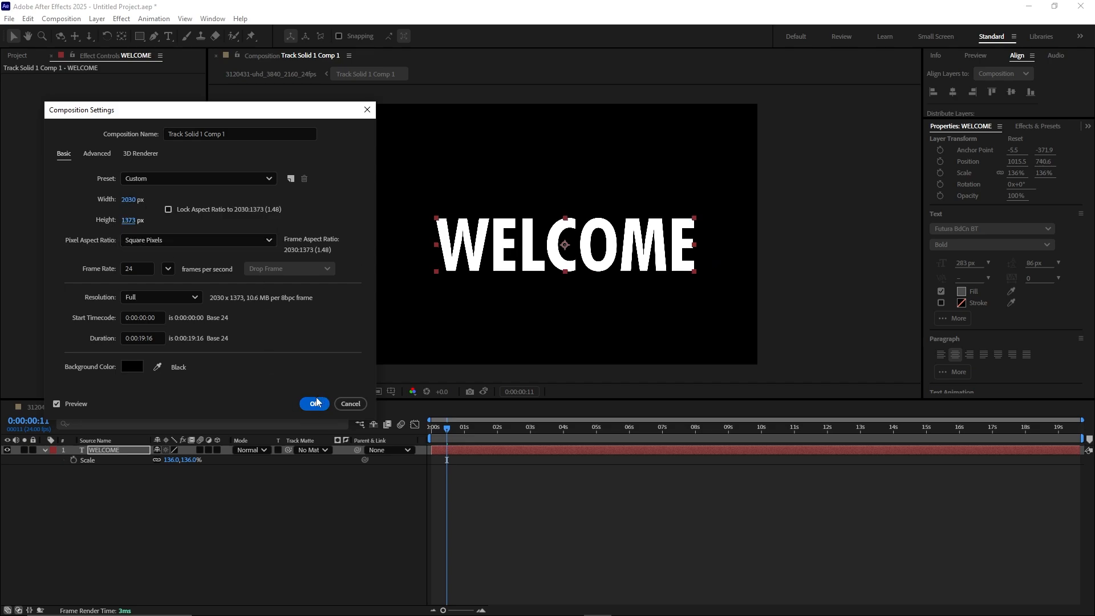
# - Move the WELCOME text partly outside the pre-comp frame and check how it appears over the footage in the main composition
pyautogui.moveTo(527, 231); pyautogui.dragTo(372, 229)
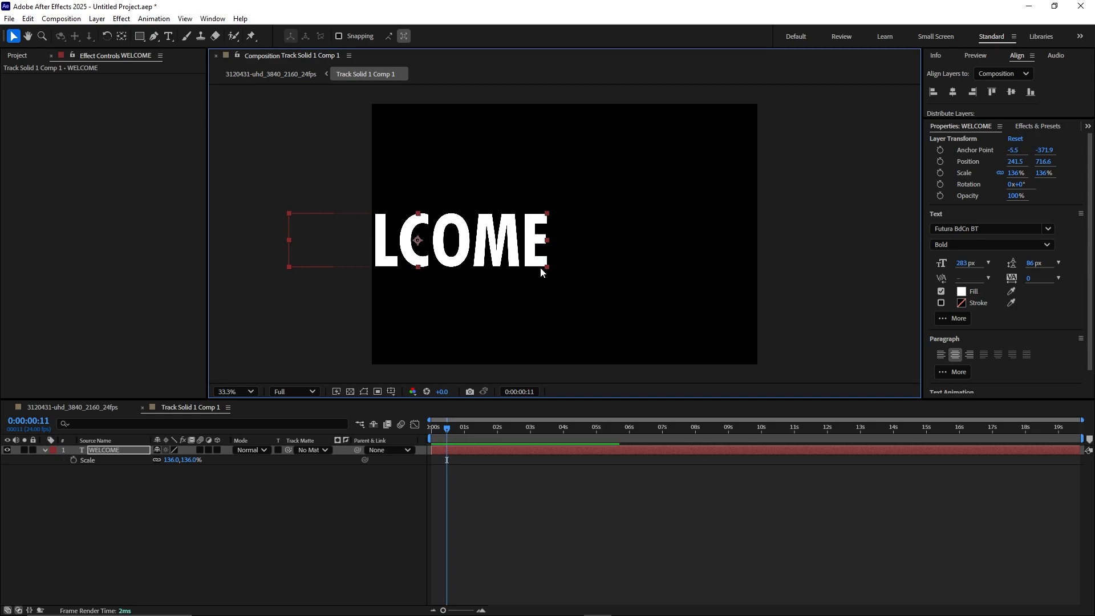
pyautogui.click(295, 491)
pyautogui.click(92, 412)
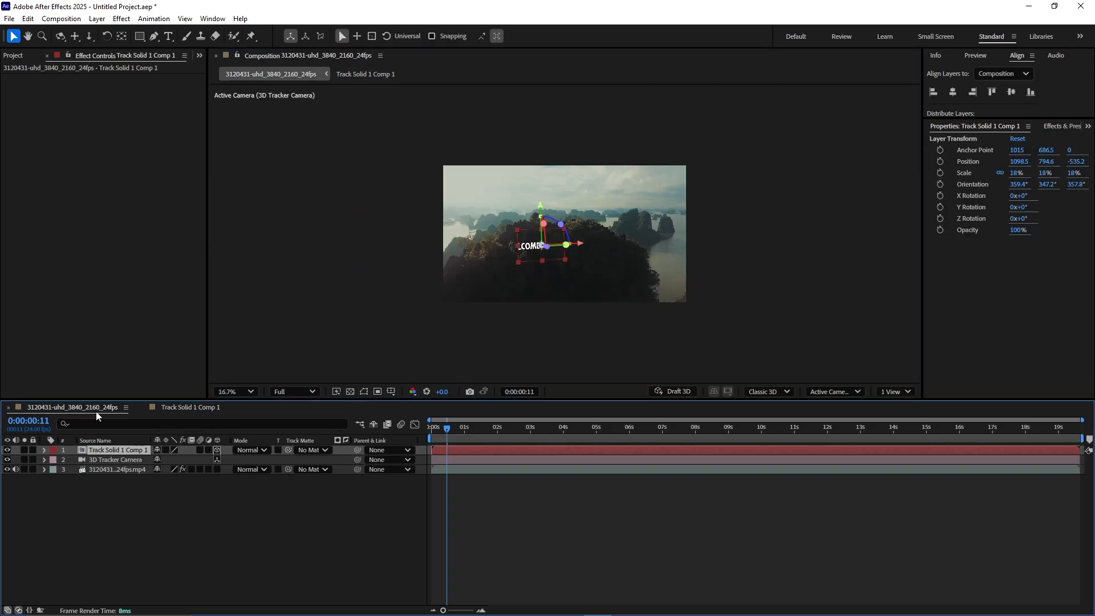
pyautogui.scroll(3, 478, 279)
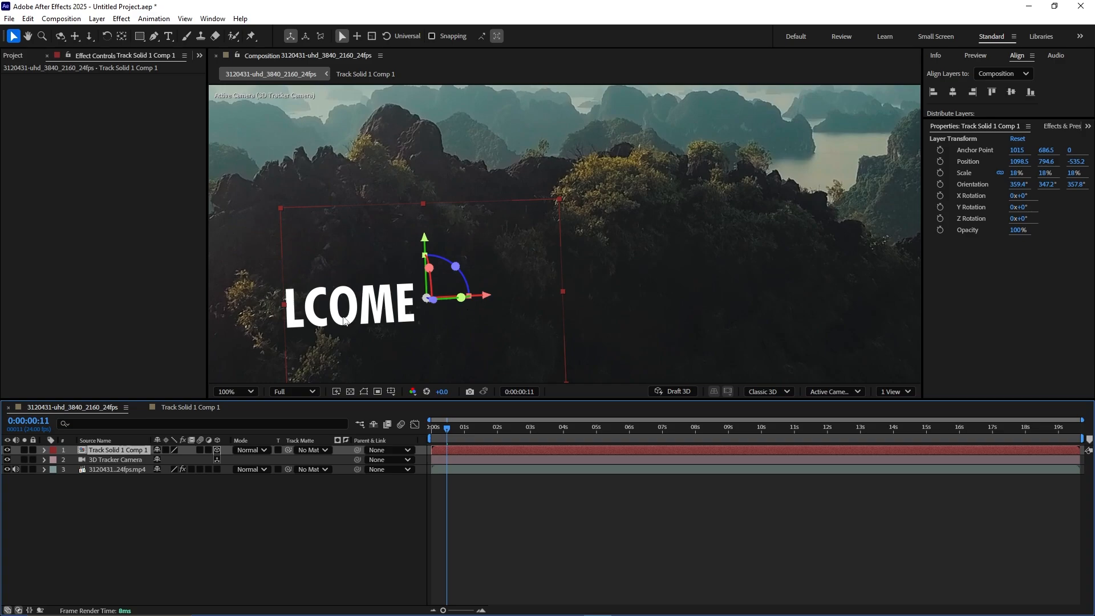
pyautogui.click(201, 407)
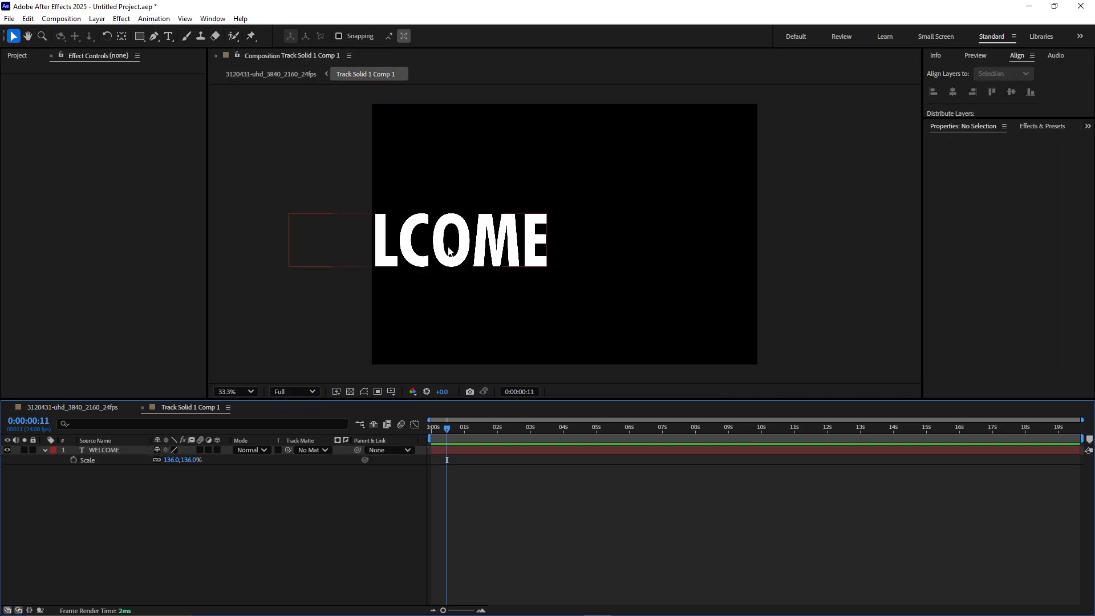
# - Centre the WELCOME text horizontally and vertically in the pre-comp and scale it to 190%
pyautogui.moveTo(453, 245); pyautogui.dragTo(598, 261)
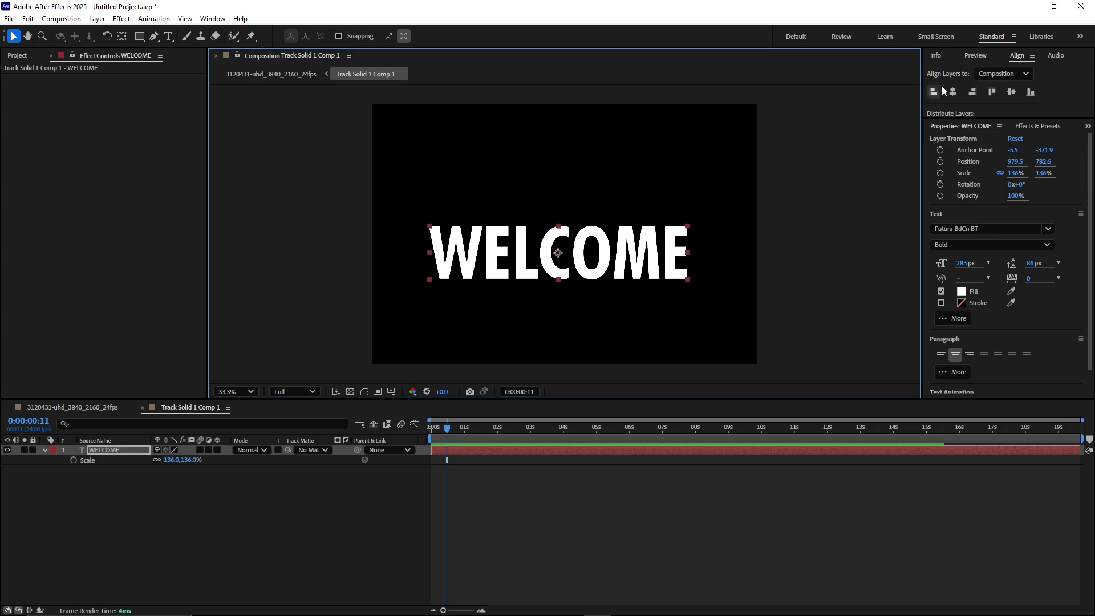
pyautogui.click(994, 93)
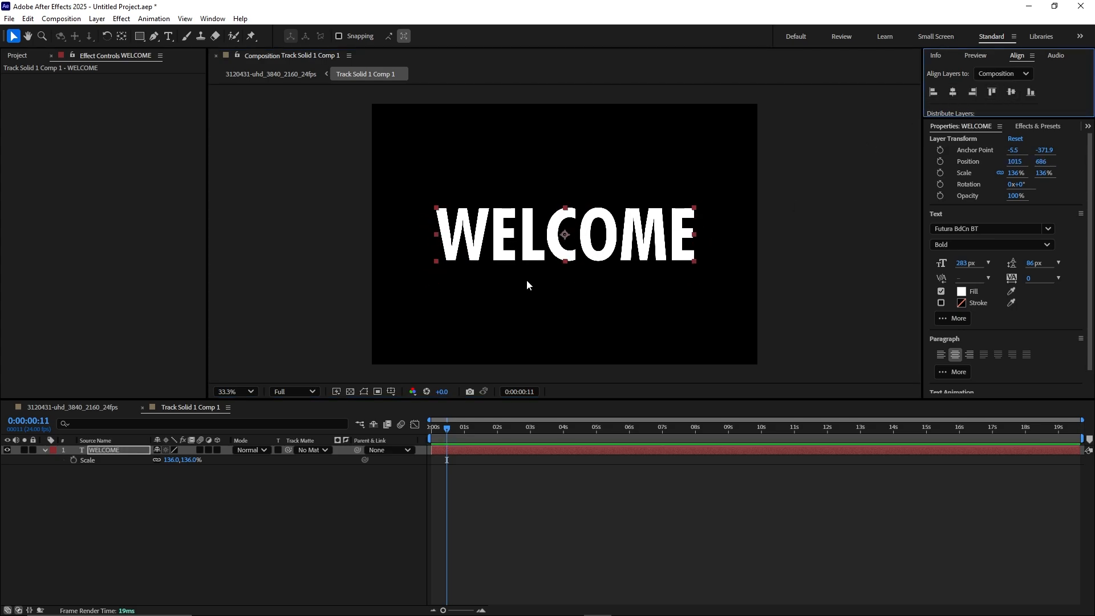
pyautogui.moveTo(171, 460); pyautogui.dragTo(165, 543)
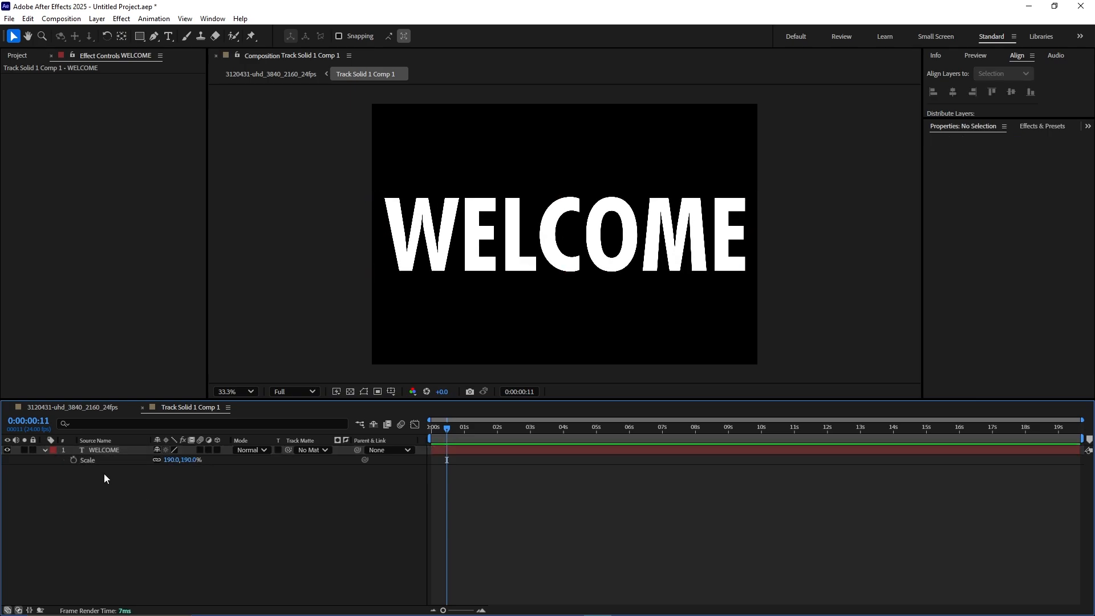
# - Apply the Bullet Train In preset from the Text Blurs presets to the WELCOME layer at the start of the pre-comp
pyautogui.click(102, 452)
pyautogui.moveTo(447, 432); pyautogui.dragTo(408, 447)
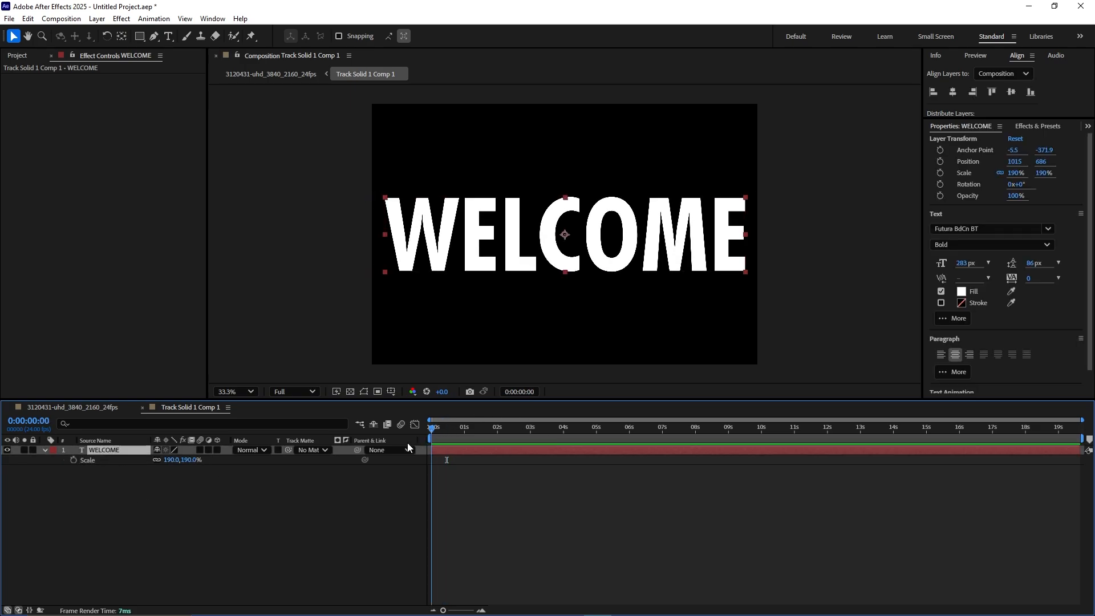
pyautogui.click(1035, 124)
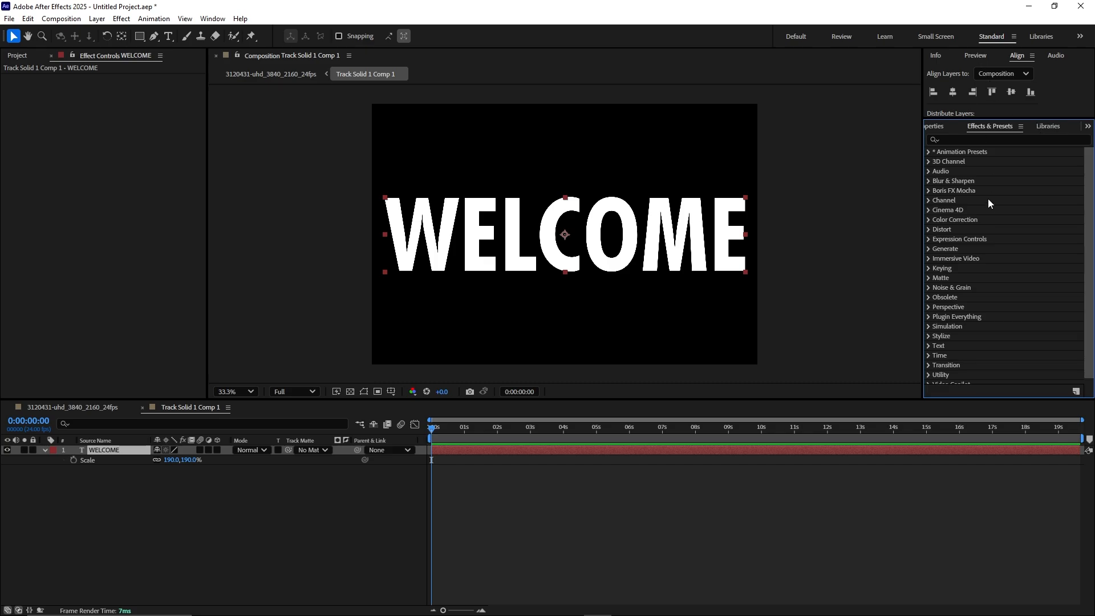
pyautogui.click(928, 151)
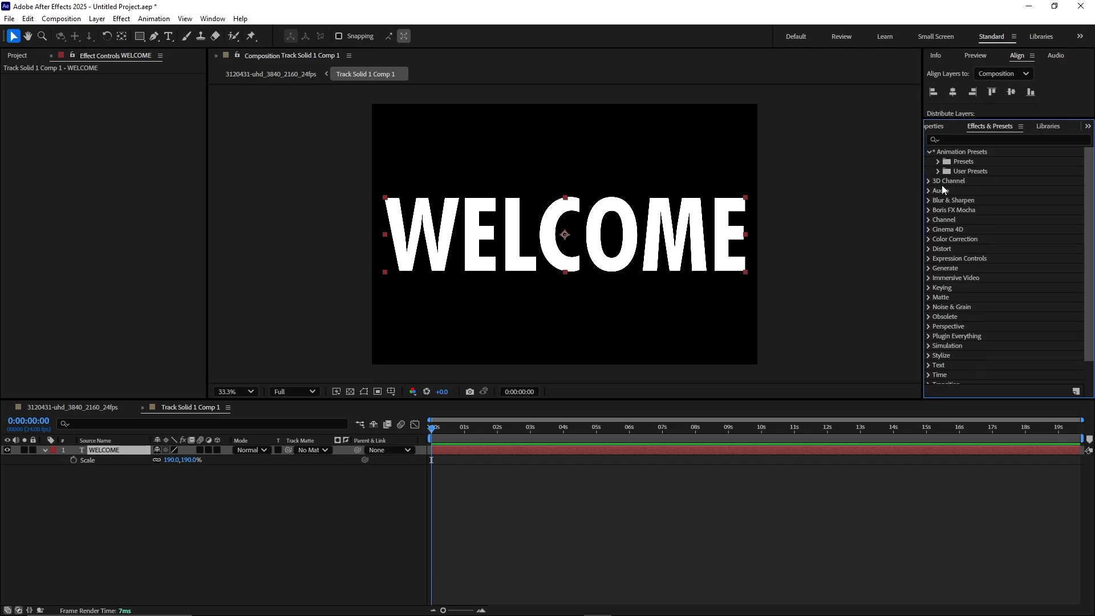
pyautogui.click(938, 162)
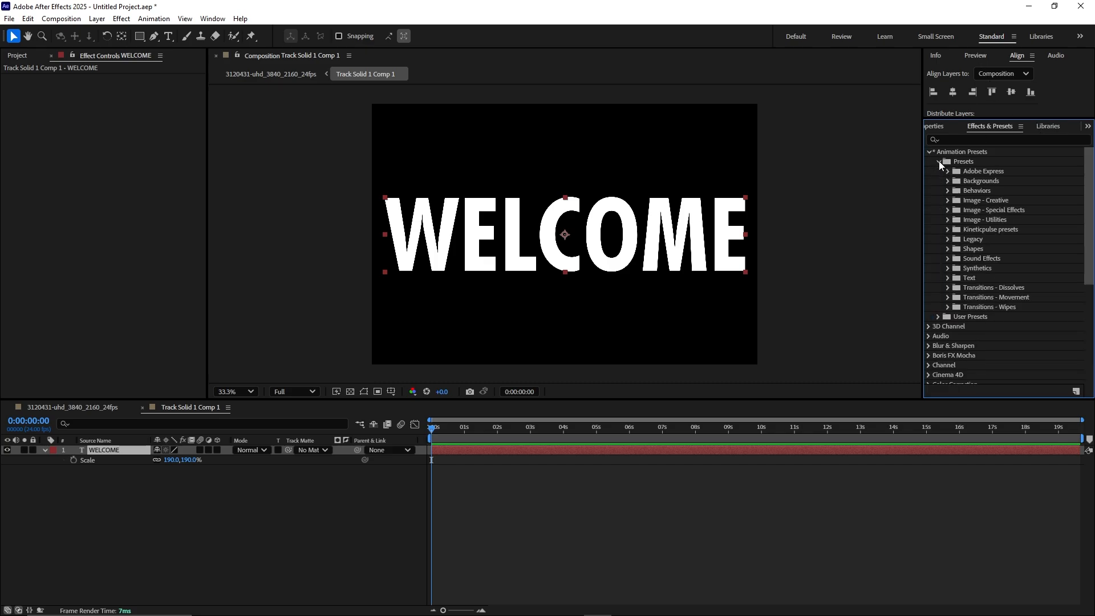
pyautogui.click(945, 279)
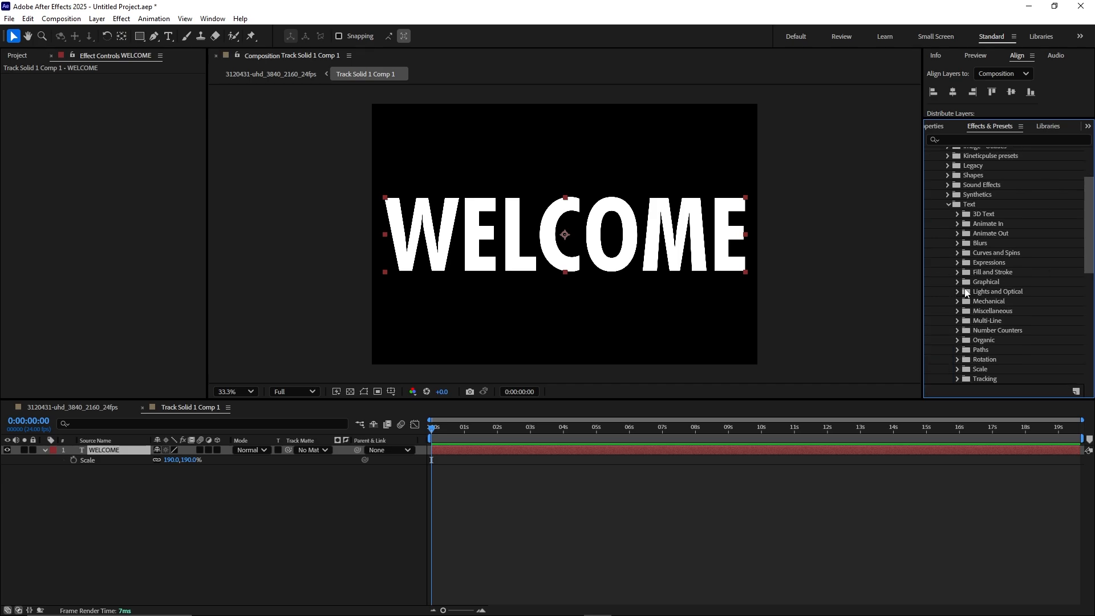
pyautogui.scroll(-6, 1004, 306)
pyautogui.scroll(2, 997, 303)
pyautogui.scroll(3, 998, 233)
pyautogui.click(959, 243)
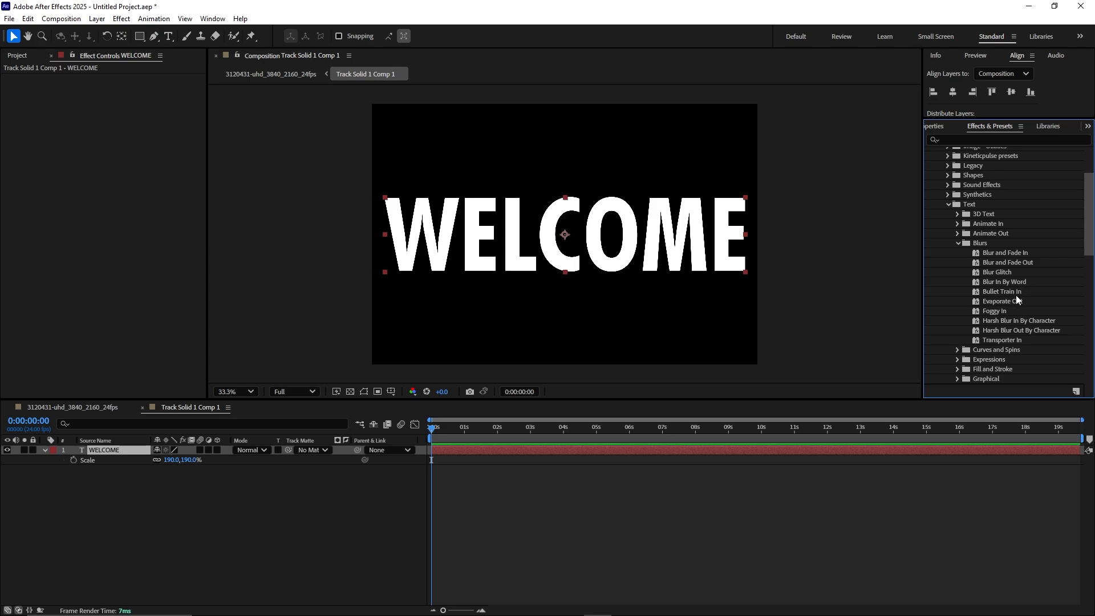
pyautogui.moveTo(1005, 292); pyautogui.dragTo(488, 255)
# - Preview the WELCOME text animation inside the pre-comp and return to its first frame
pyautogui.press('space')
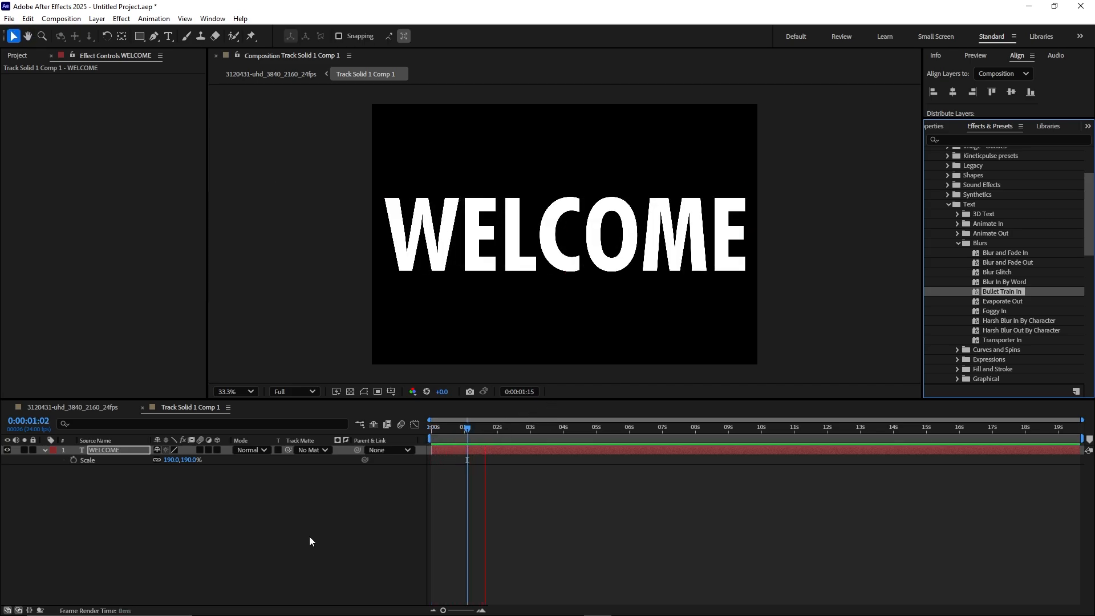
pyautogui.hotkey('ctrl', 's')
pyautogui.click(514, 315)
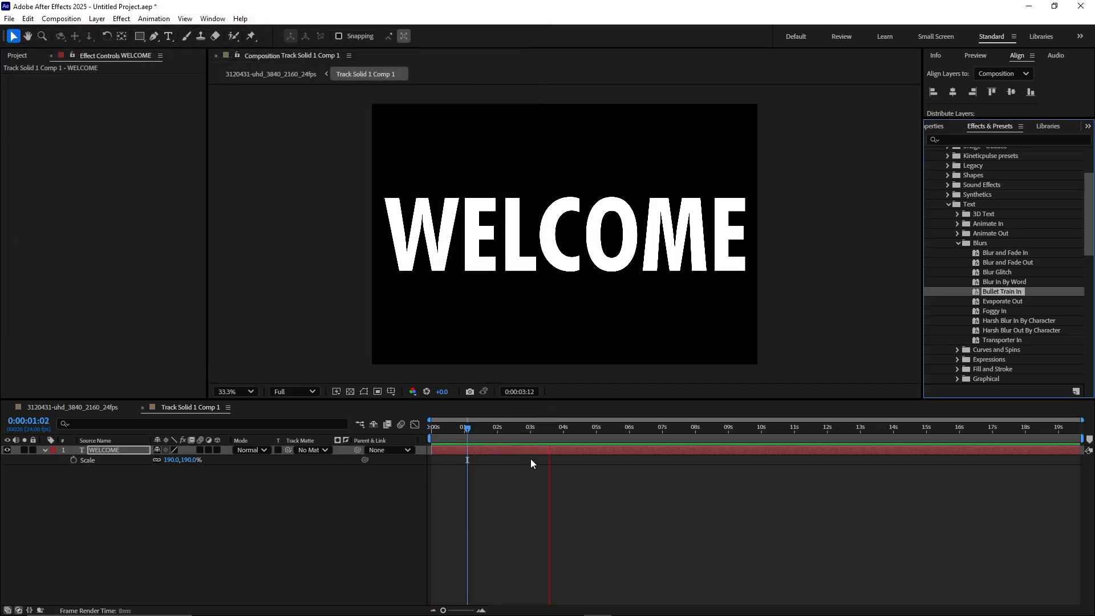
pyautogui.click(539, 428)
pyautogui.moveTo(465, 427); pyautogui.dragTo(370, 437)
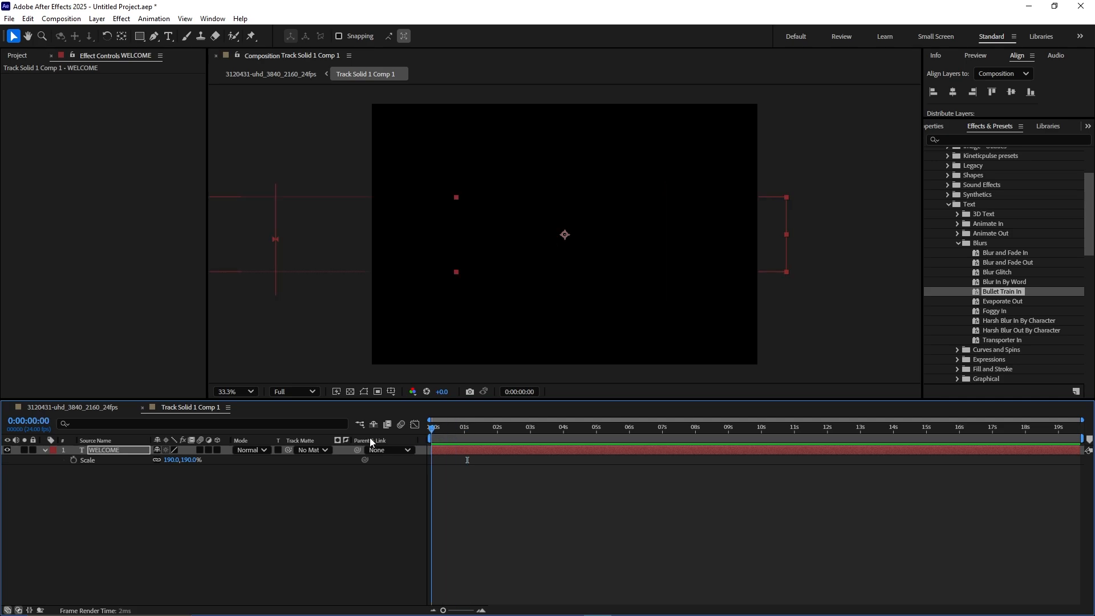
# - Play the main composition from the start to check the animated title over the whole footage frame
pyautogui.click(90, 410)
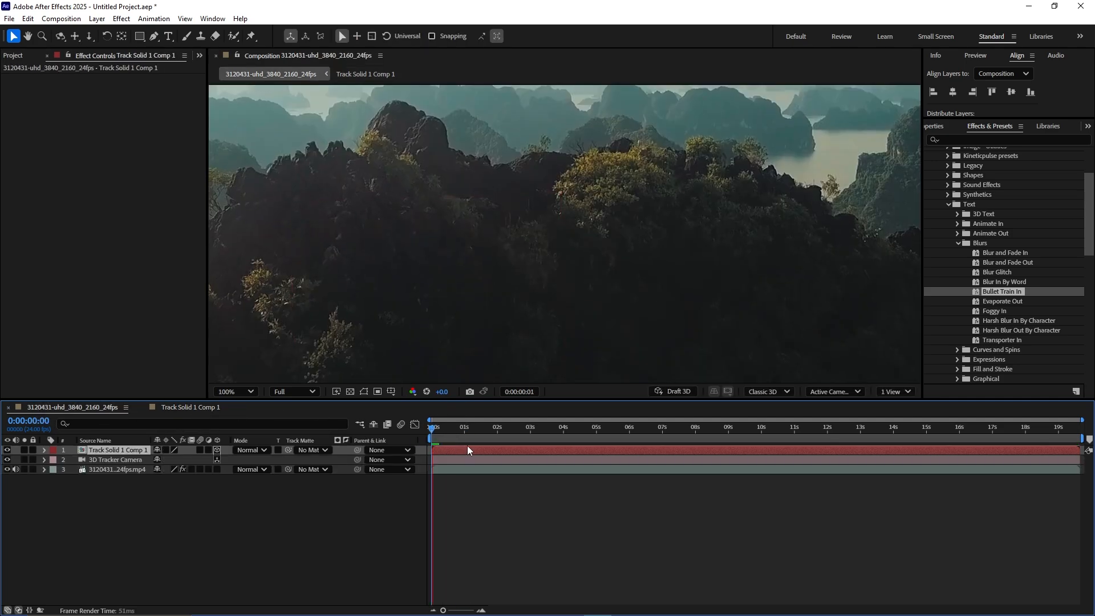
pyautogui.press('space')
pyautogui.press('space')
pyautogui.scroll(-6, 526, 355)
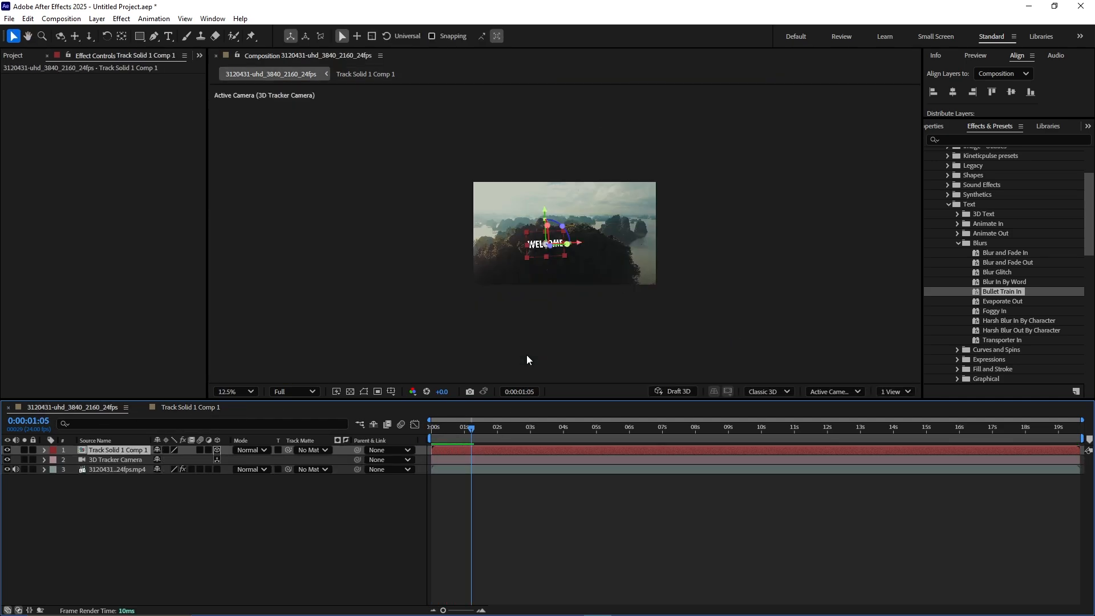
pyautogui.scroll(1, 527, 356)
pyautogui.moveTo(471, 429); pyautogui.dragTo(382, 444)
pyautogui.press('space')
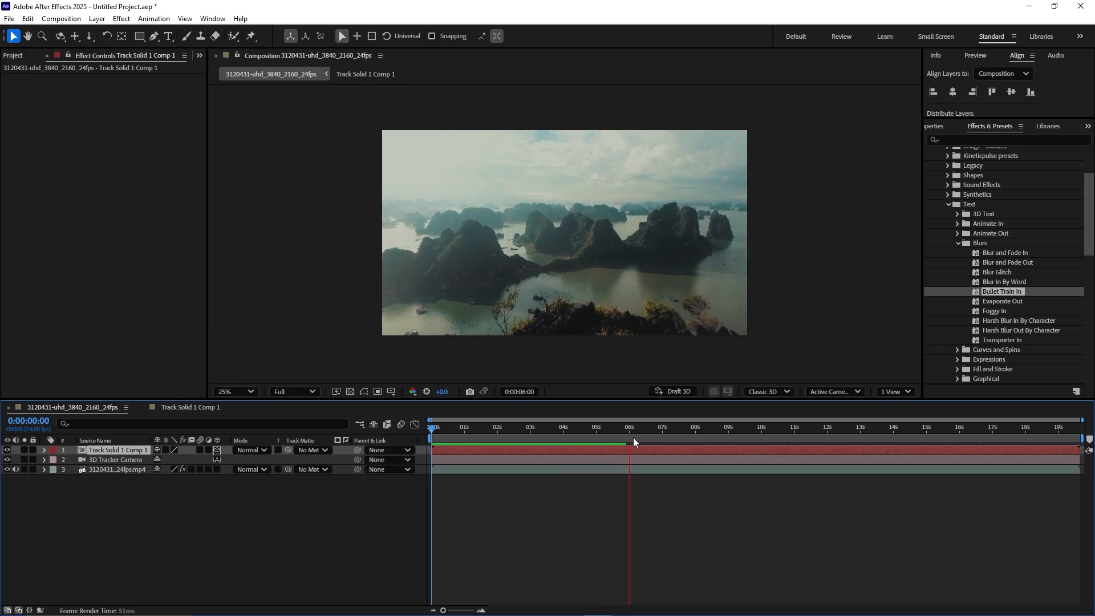
pyautogui.press('space')
pyautogui.moveTo(634, 438); pyautogui.dragTo(416, 463)
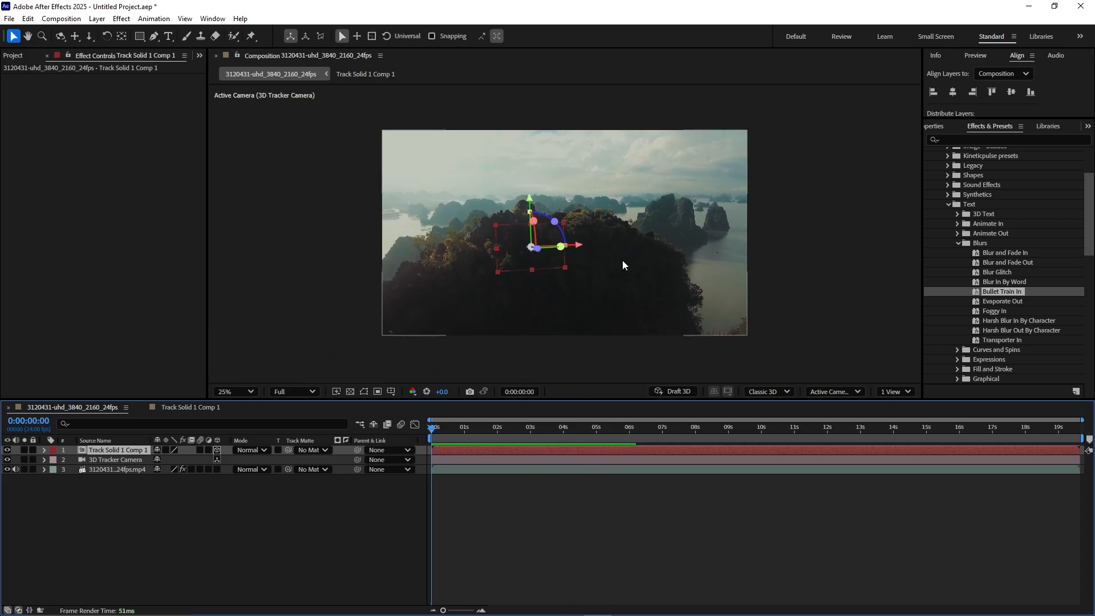
# - Enlarge and reposition the title pre-comp on the hill and play the composition to check how it follows the footage
pyautogui.moveTo(539, 254); pyautogui.dragTo(559, 266)
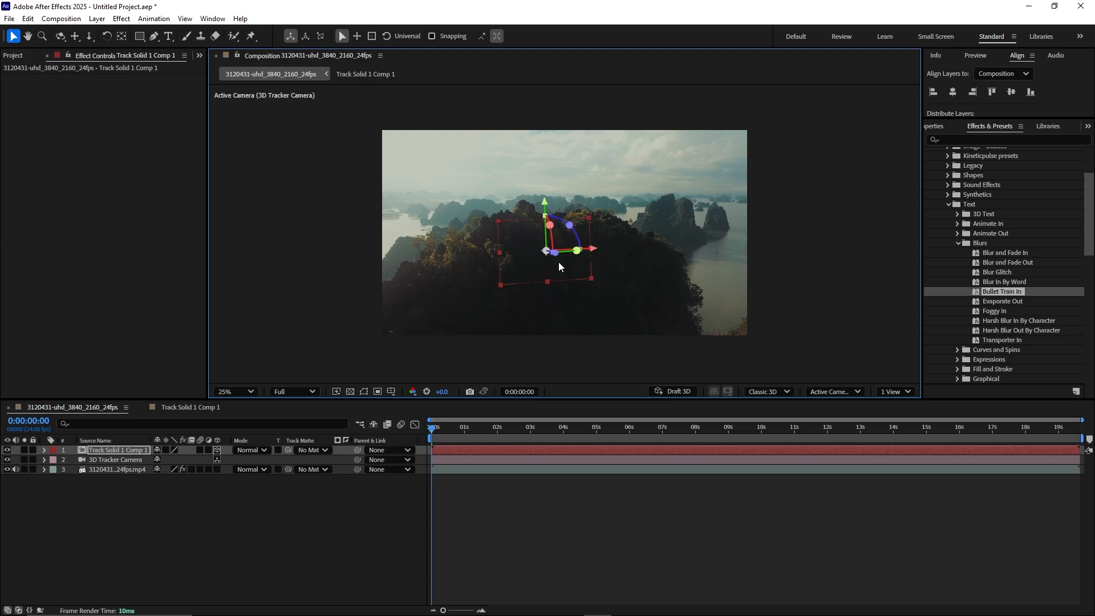
pyautogui.moveTo(437, 432); pyautogui.dragTo(495, 430)
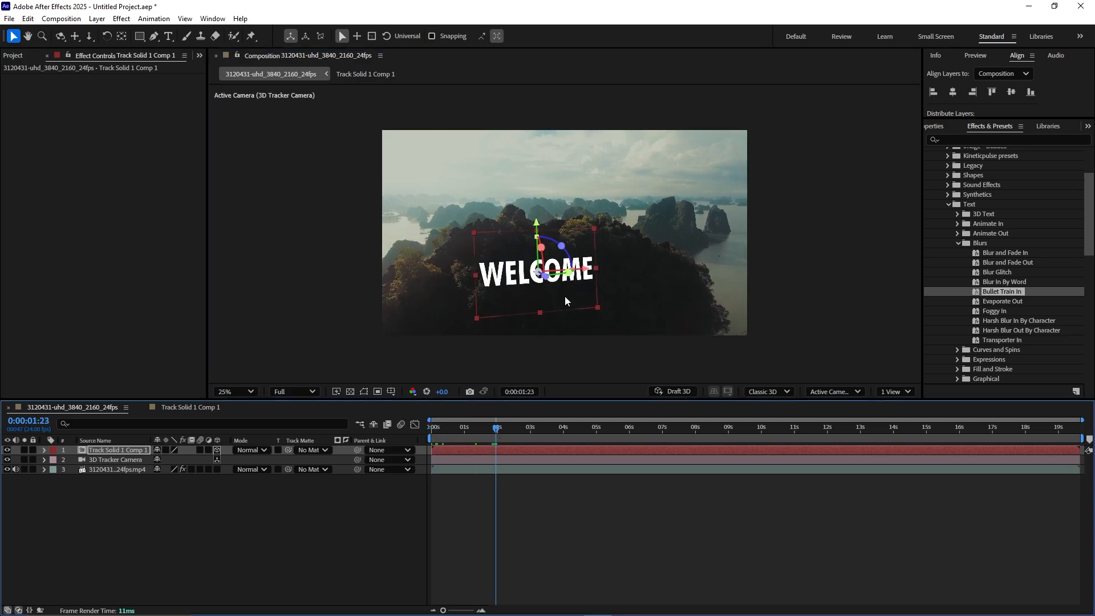
pyautogui.press('space')
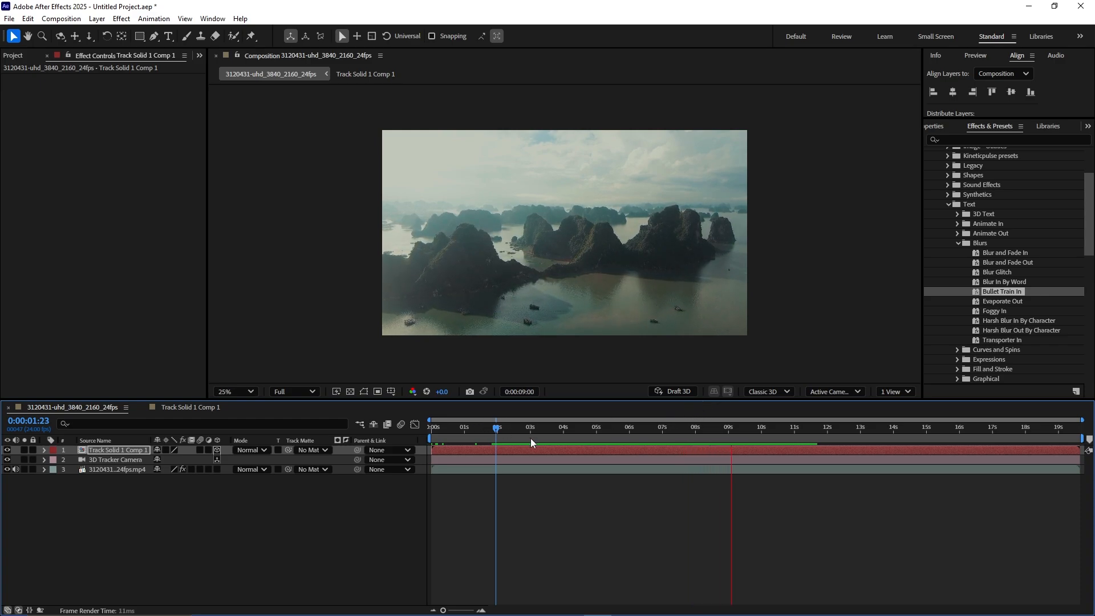
pyautogui.press('space')
pyautogui.moveTo(745, 440); pyautogui.dragTo(440, 473)
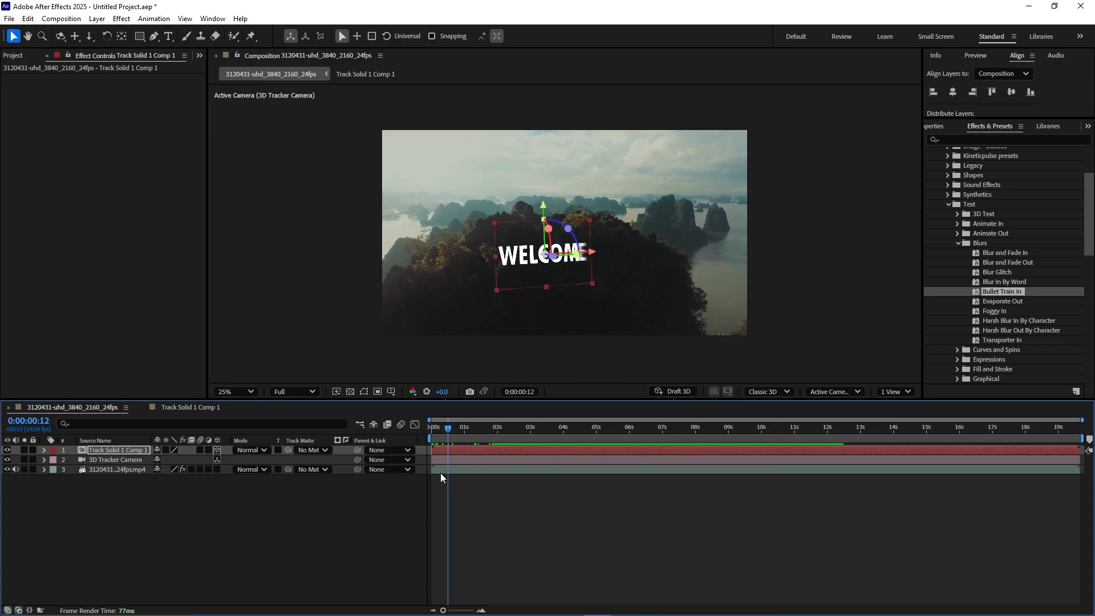
# - Set the Track Point Size of the footage's 3D Camera Tracker to 107% and play back the composition
pyautogui.click(108, 463)
pyautogui.click(105, 469)
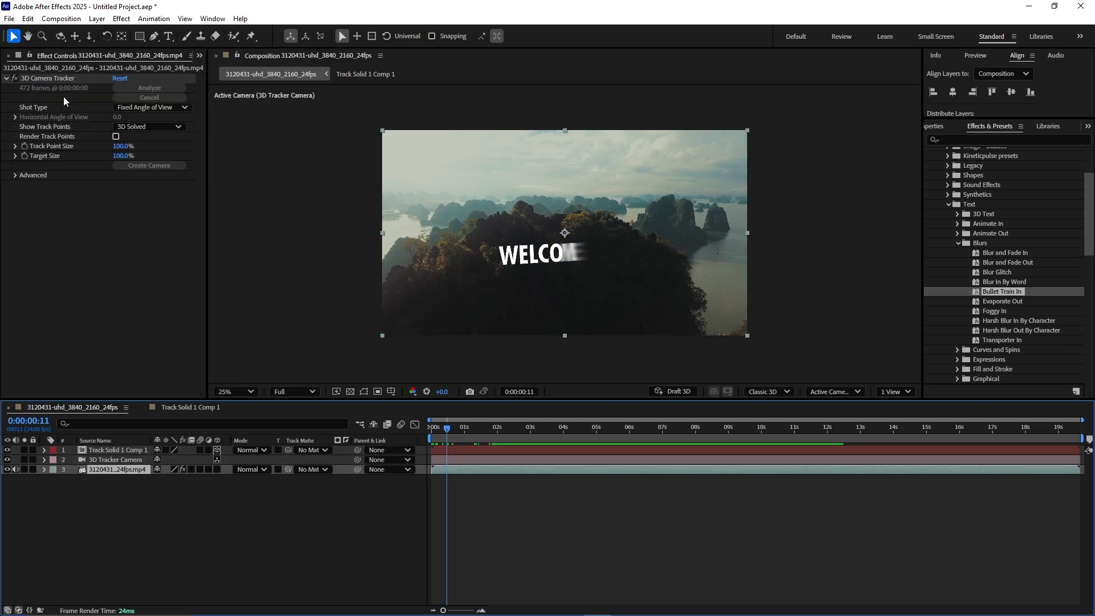
pyautogui.click(65, 78)
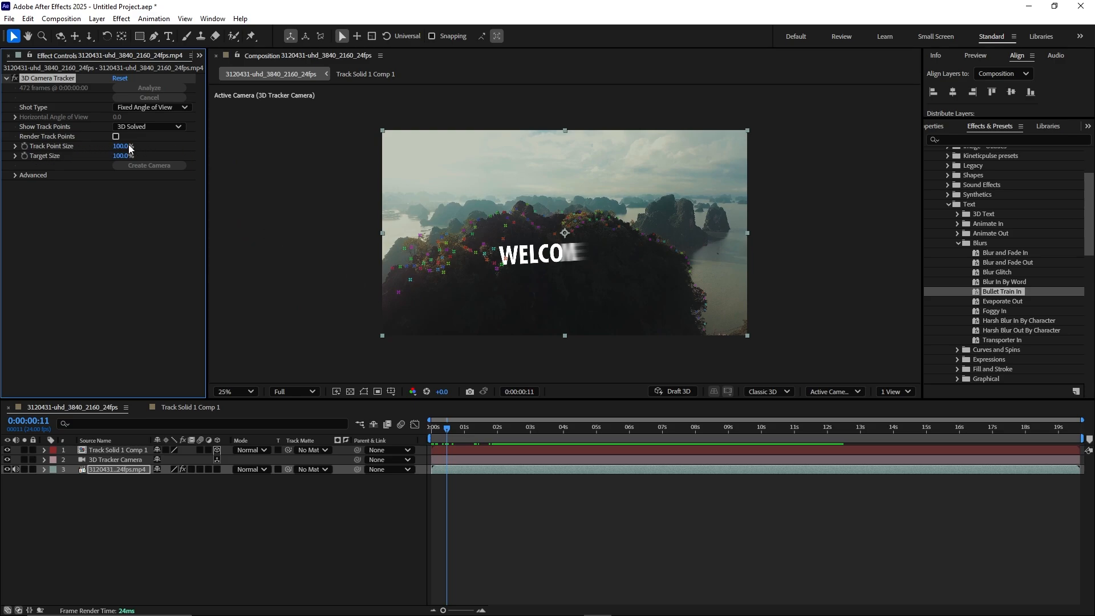
pyautogui.click(121, 152)
pyautogui.click(56, 80)
pyautogui.moveTo(444, 433); pyautogui.dragTo(452, 469)
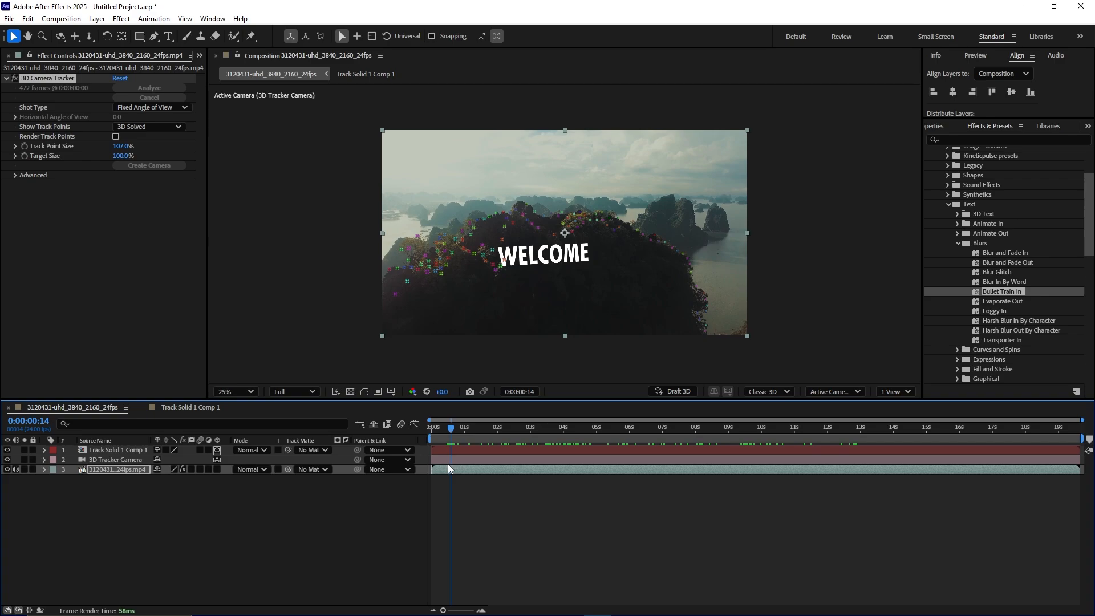
pyautogui.press('space')
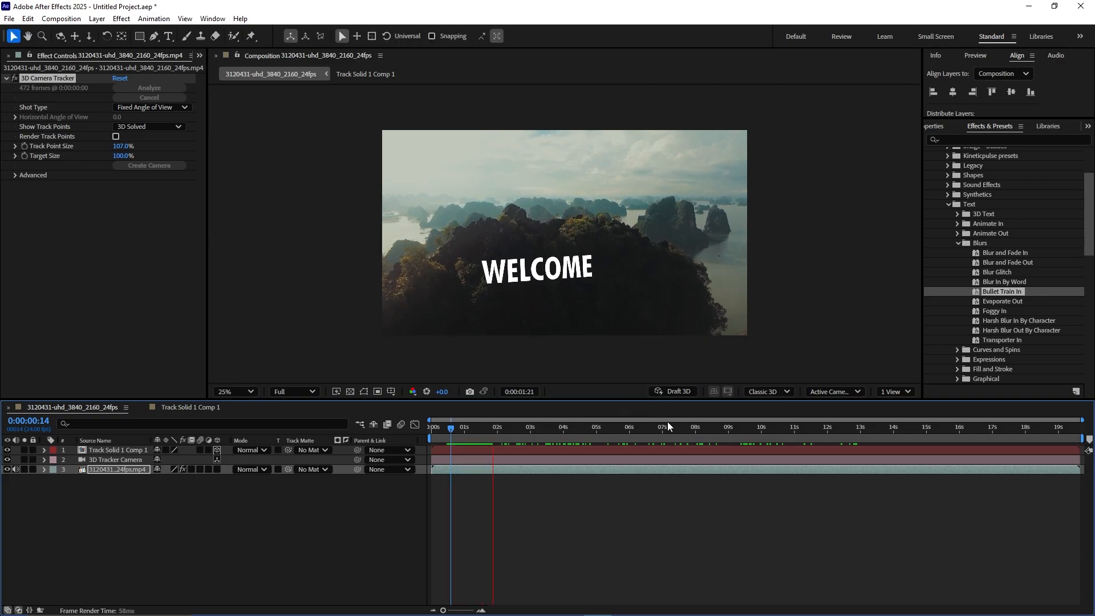